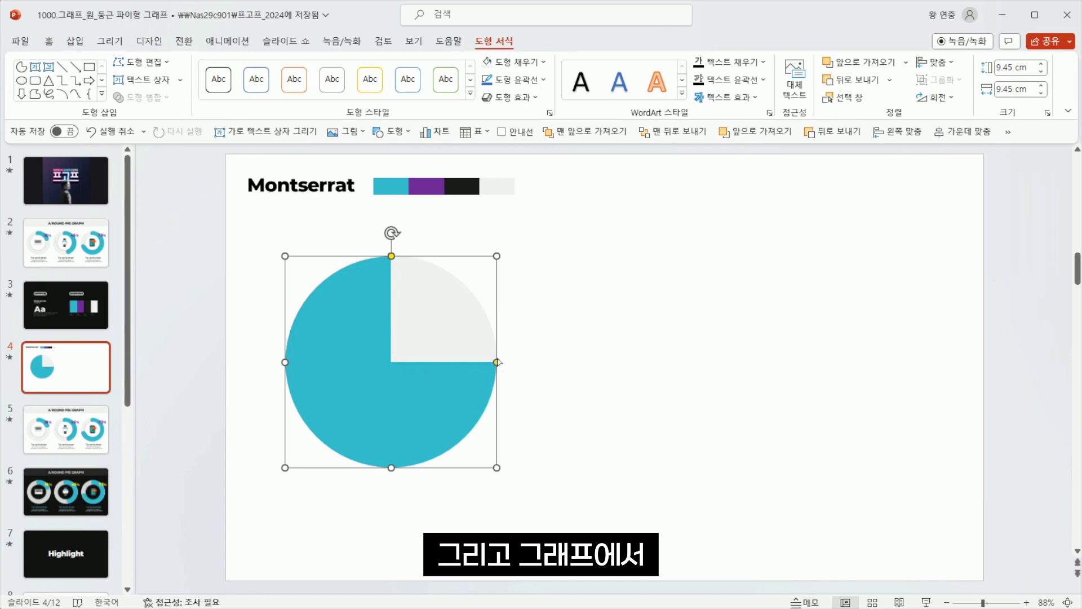
# Adjust the teal pie shape's start and end angles to leave a narrow slice in the chart's upper-right part.
pyautogui.moveTo(497, 362); pyautogui.dragTo(483, 312)
pyautogui.moveTo(368, 259); pyautogui.dragTo(401, 258)
pyautogui.click(558, 294)
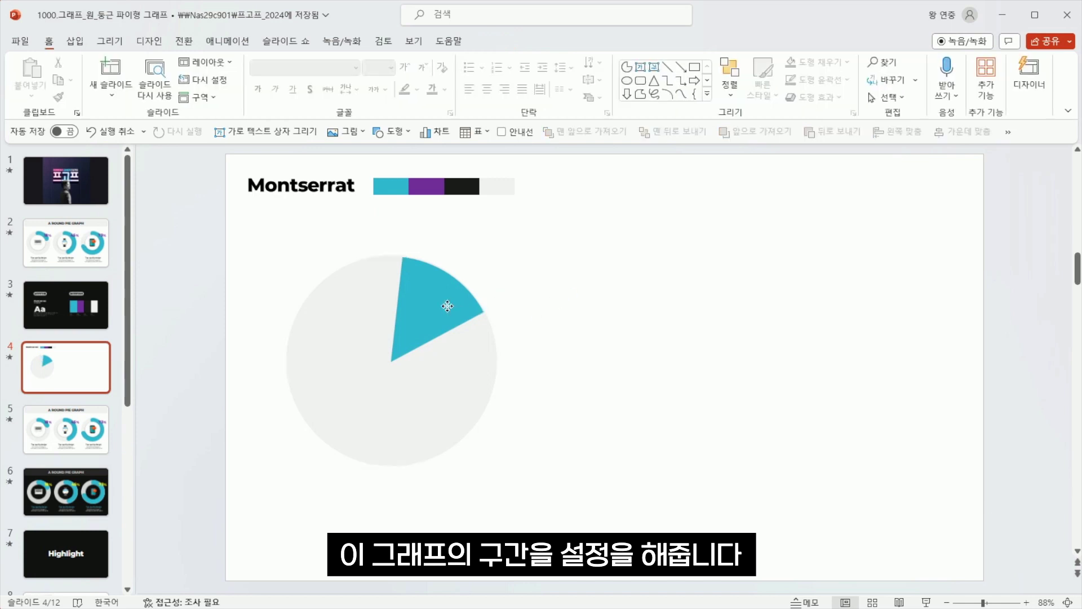
pyautogui.click(448, 306)
# Duplicate the light grey circle beside the pie, size the copy 6.48 × 6.48 cm and fill it black.
pyautogui.moveTo(456, 412); pyautogui.dragTo(765, 414)
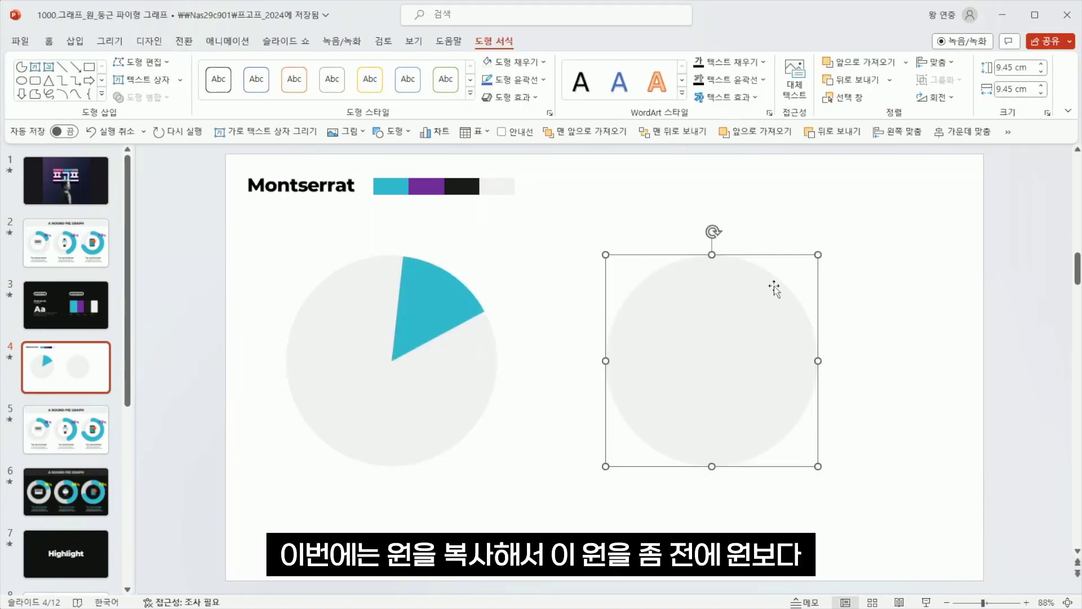
pyautogui.click(1009, 68)
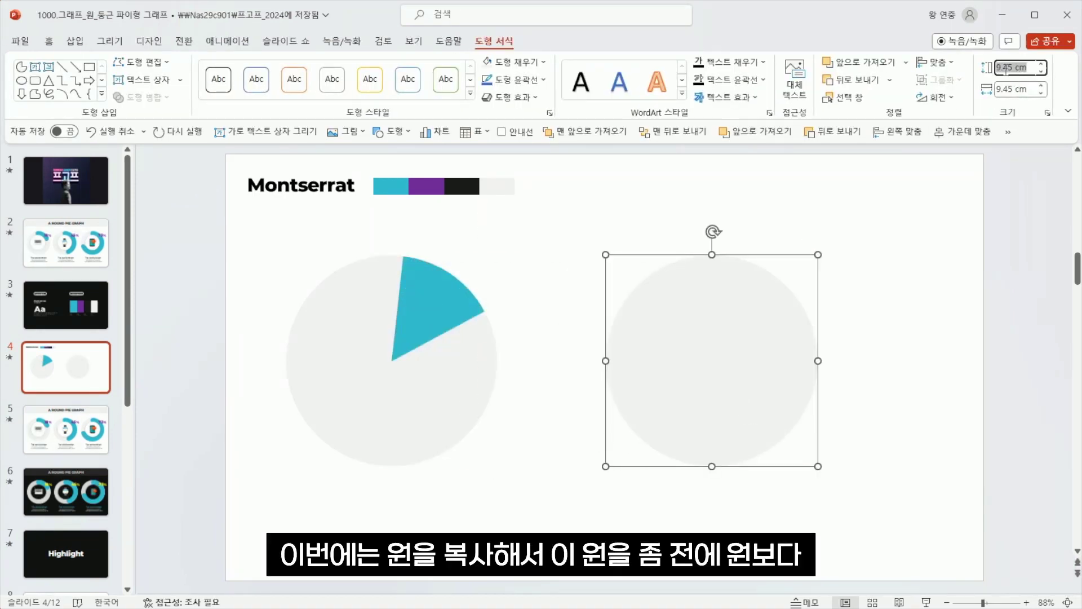
pyautogui.write('6.48')
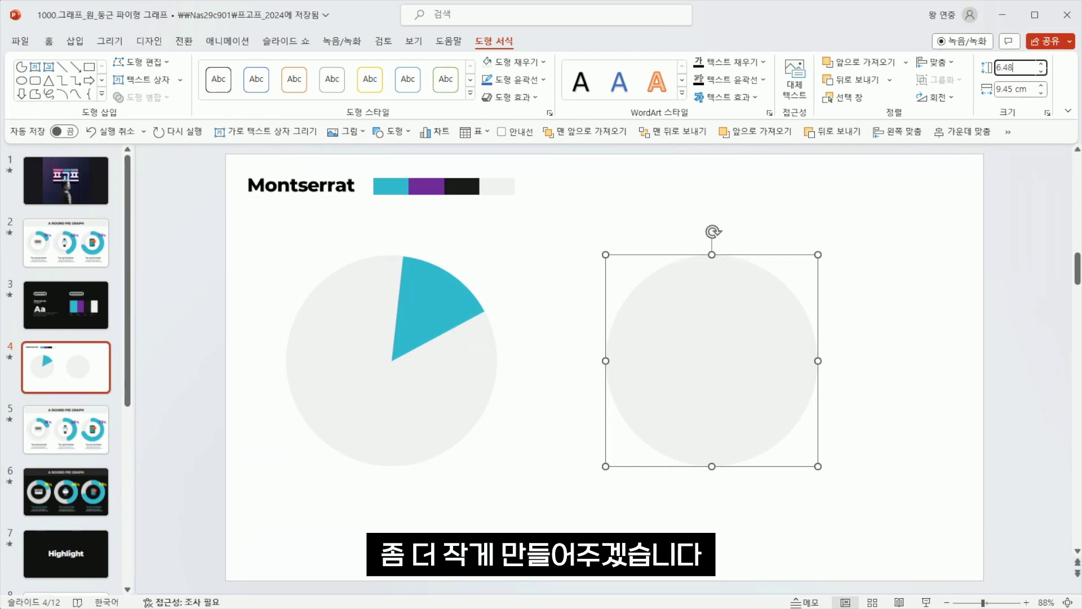
pyautogui.press('Tab')
pyautogui.write('6.48')
pyautogui.press('Return')
pyautogui.click(538, 63)
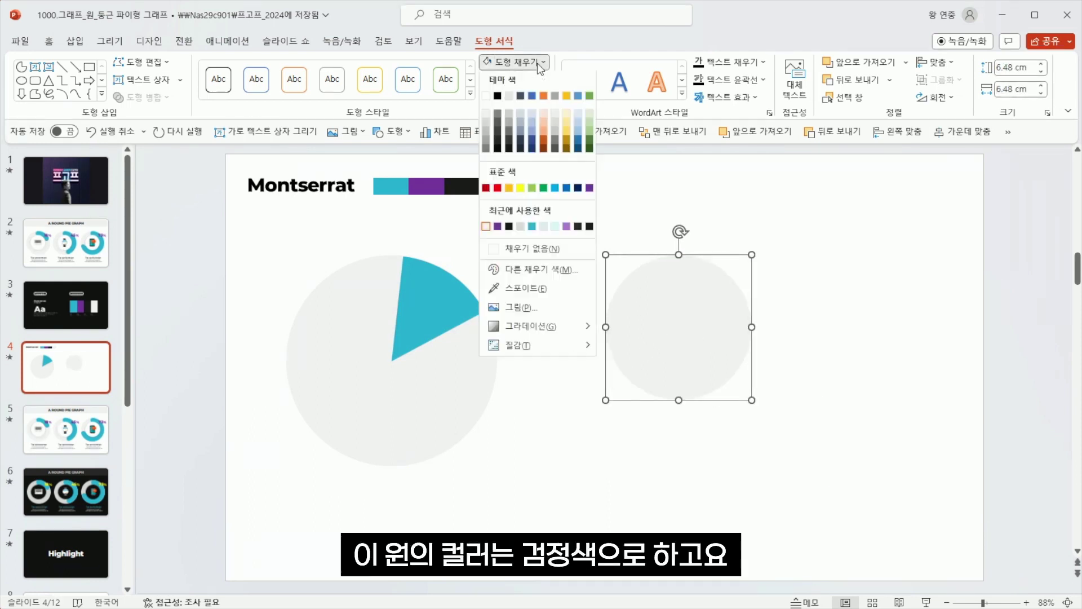
pyautogui.click(497, 96)
# Duplicate the black circle beside the original and reduce the copy to 5.98 × 5.98 cm.
pyautogui.moveTo(664, 345); pyautogui.dragTo(829, 358)
pyautogui.click(687, 362)
pyautogui.click(1008, 68)
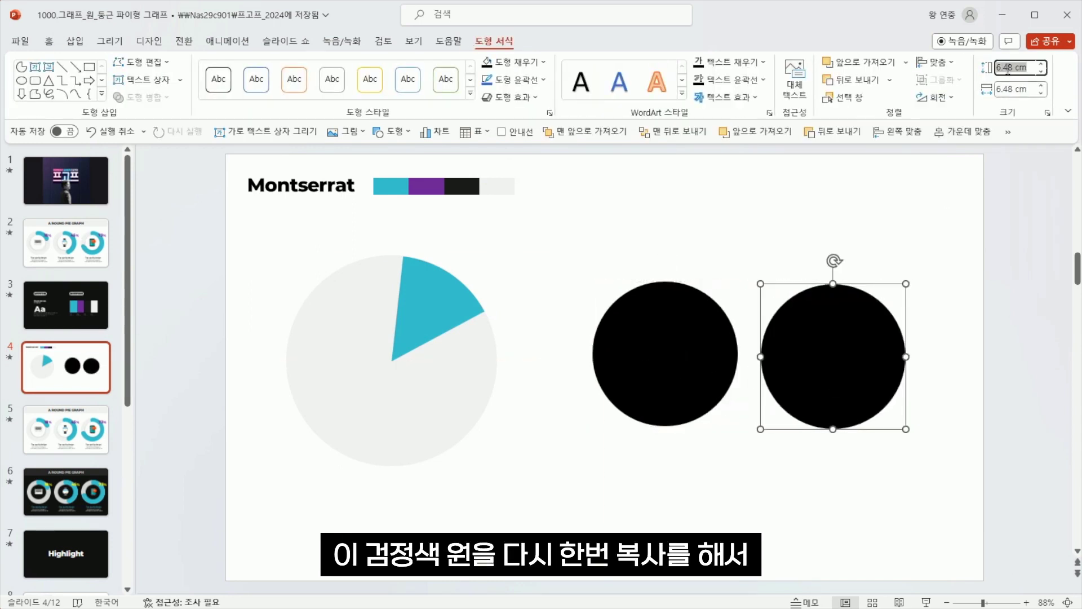
pyautogui.click(1041, 93)
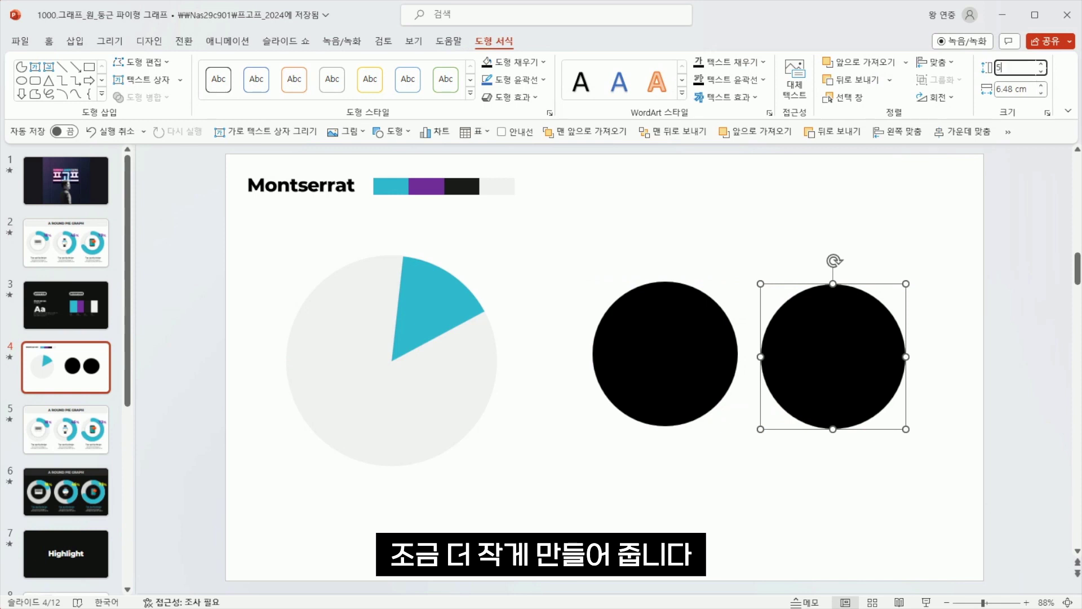
pyautogui.click(1041, 92)
pyautogui.click(1042, 93)
# Fill the smaller black circle white and centre it over the larger black circle.
pyautogui.click(530, 63)
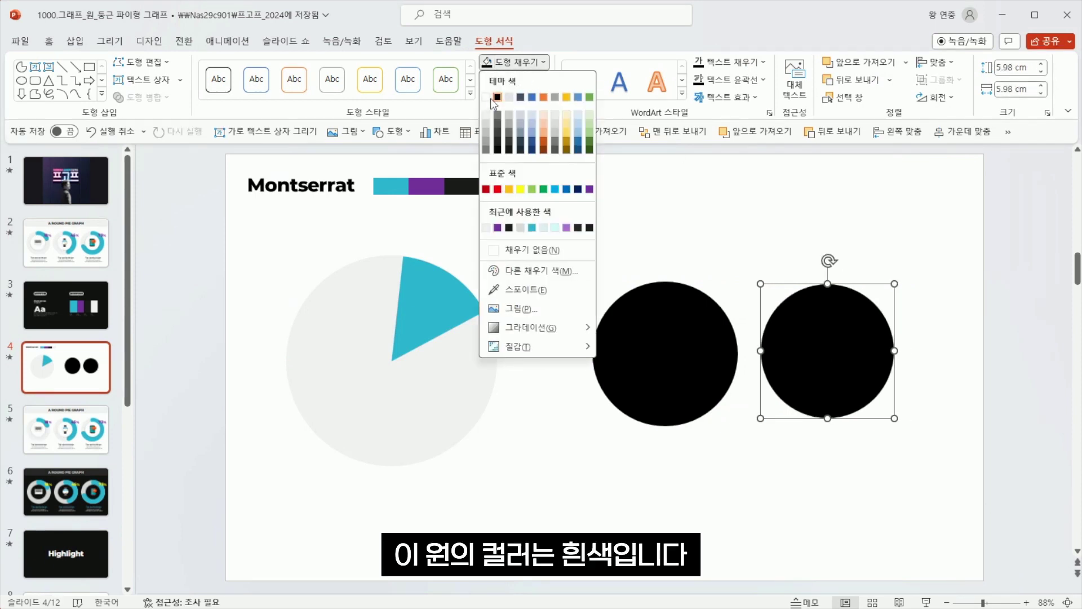
pyautogui.click(492, 103)
pyautogui.moveTo(846, 346); pyautogui.dragTo(678, 349)
pyautogui.click(829, 386)
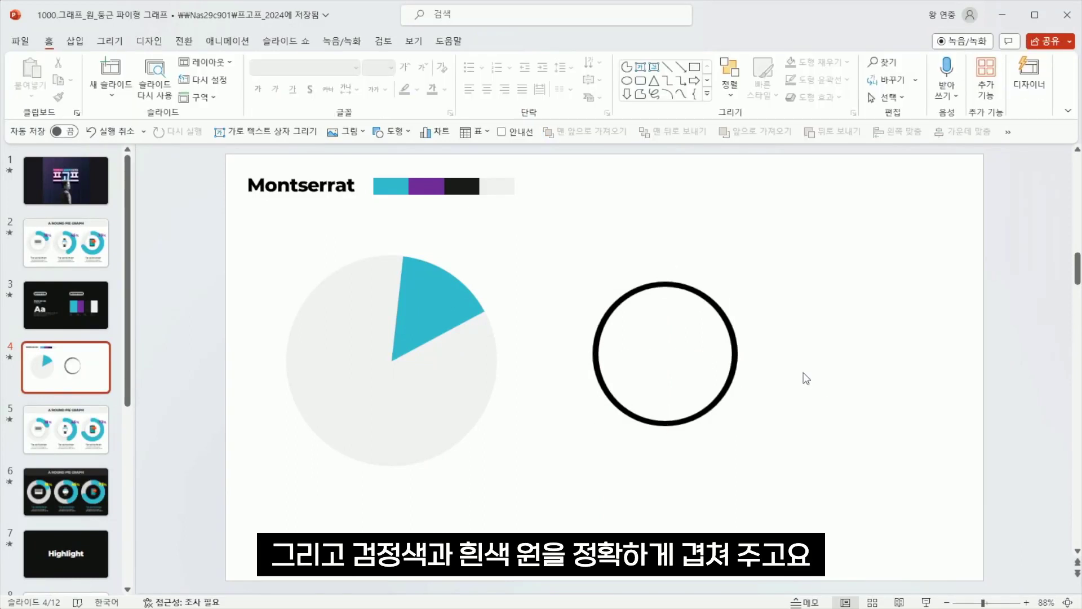
# Set the fill transparency of the black circle behind the white one to 90%.
pyautogui.click(727, 315)
pyautogui.rightClick(726, 317)
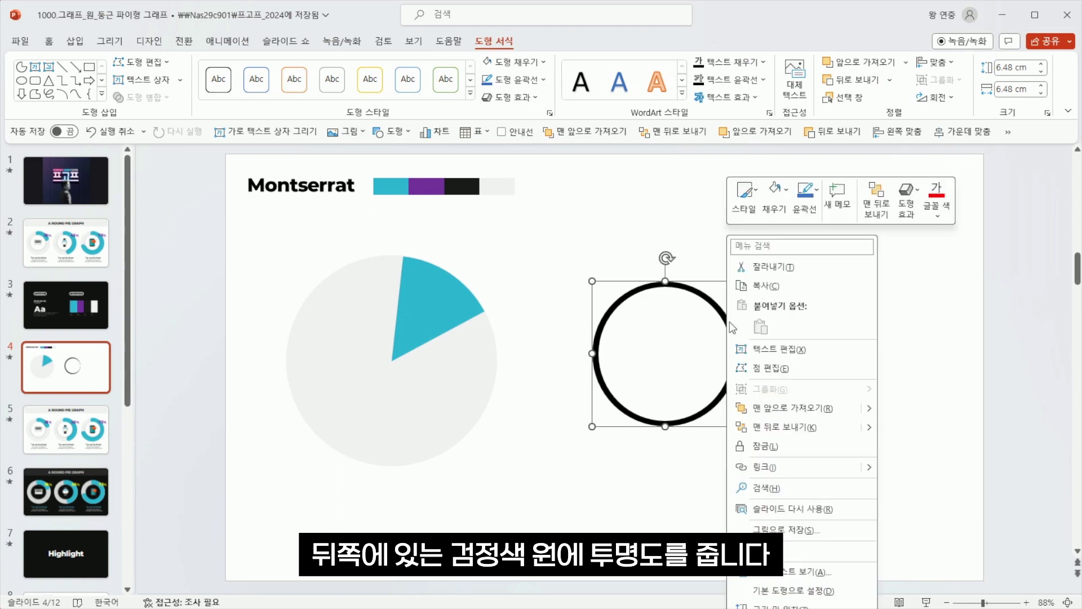
pyautogui.click(761, 591)
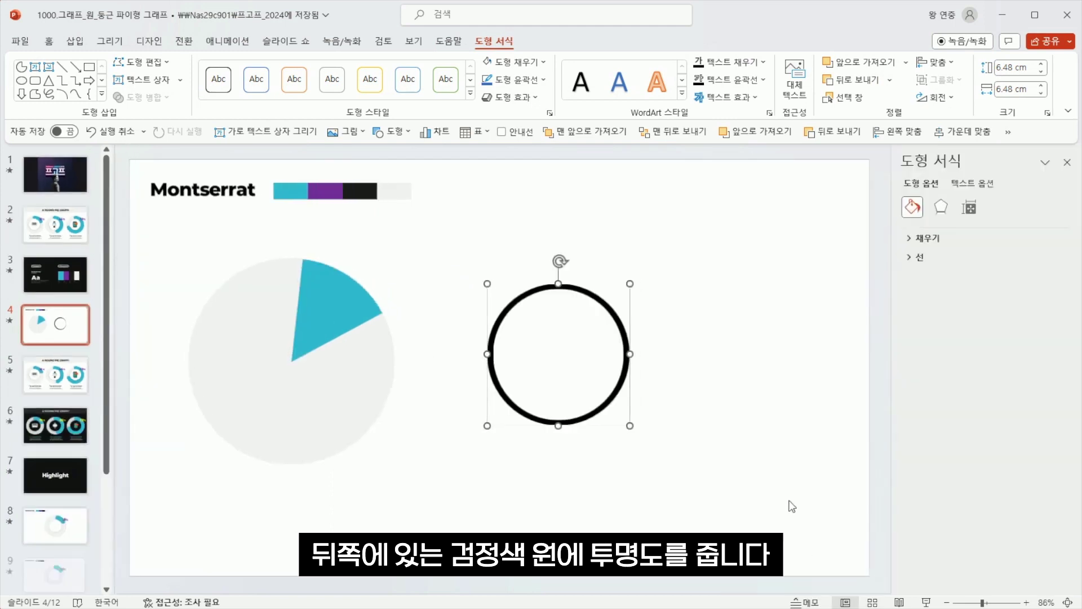
pyautogui.click(925, 239)
pyautogui.doubleClick(1021, 383)
pyautogui.write('90')
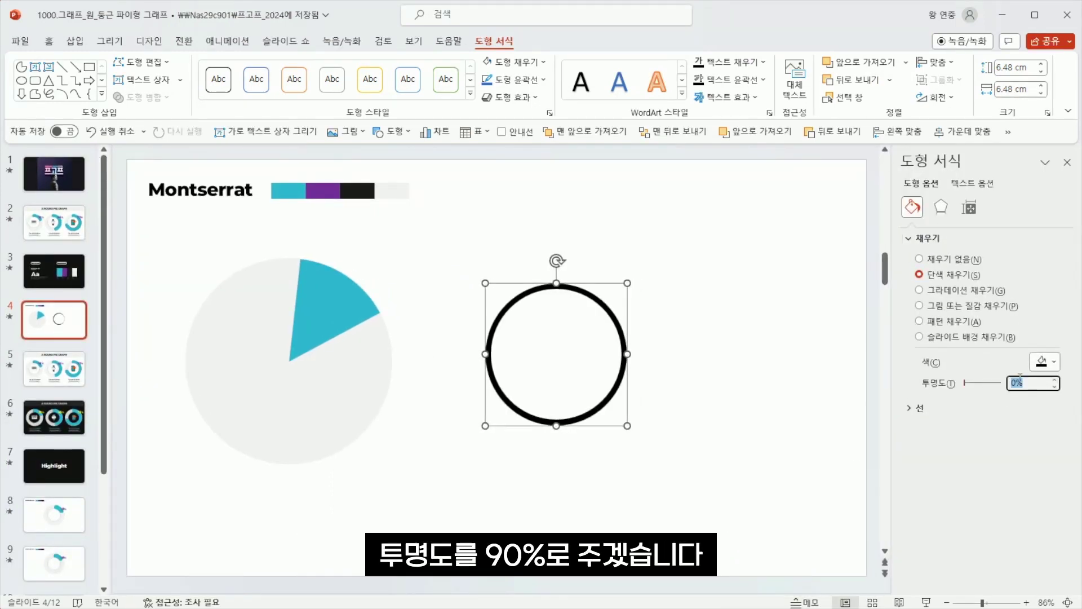
pyautogui.press('Return')
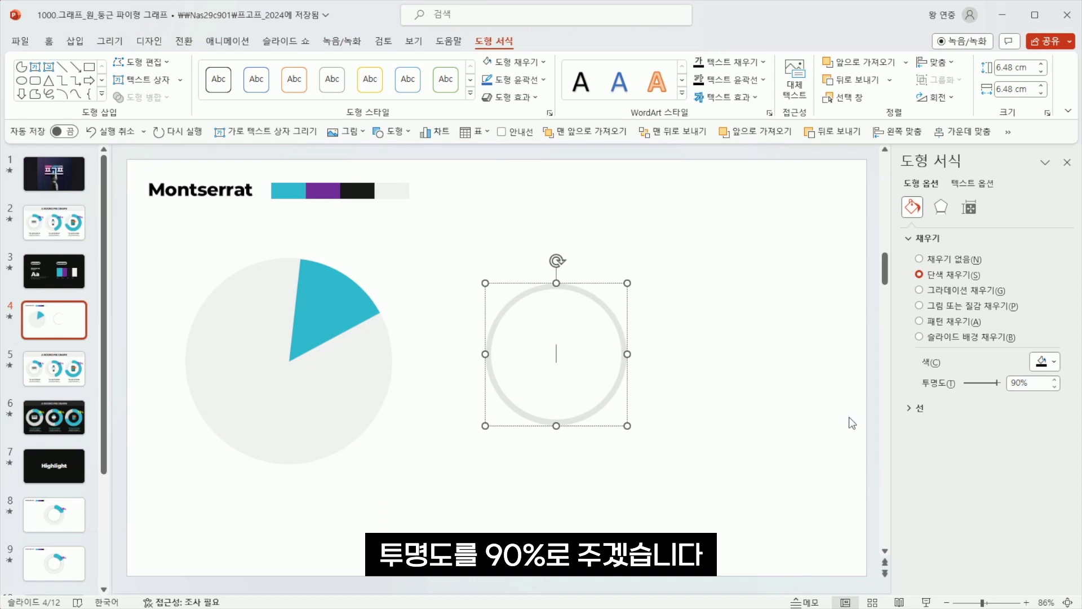
pyautogui.click(851, 423)
# Move the white circle and its transparent ring together onto the centre of the pie chart.
pyautogui.moveTo(449, 253); pyautogui.dragTo(682, 459)
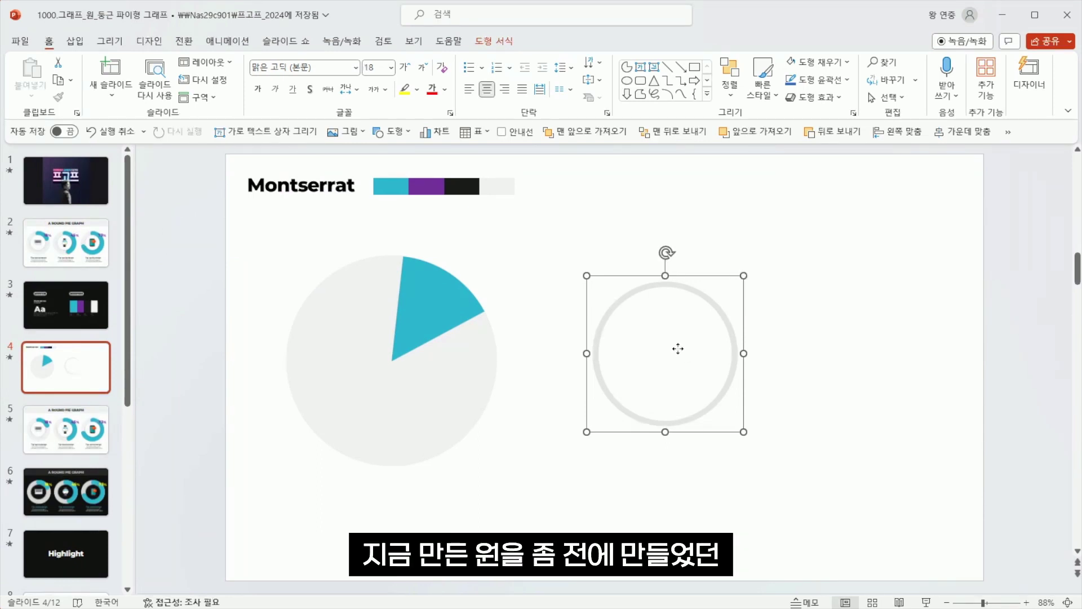
pyautogui.moveTo(678, 348); pyautogui.dragTo(411, 352)
pyautogui.click(621, 392)
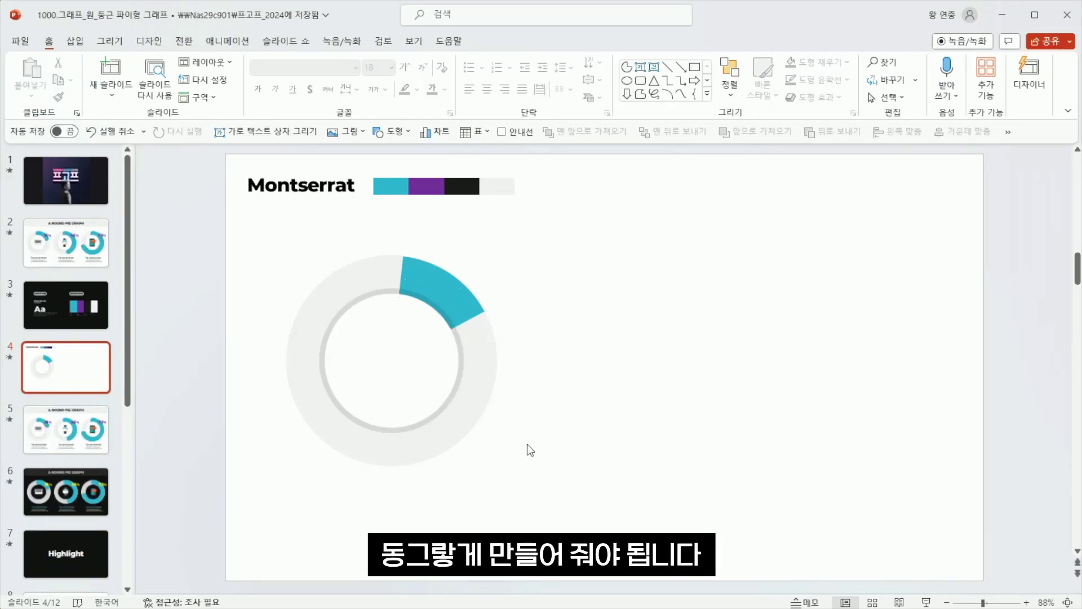
# Draw a small teal circle about 1.75 cm in diameter over the lower end of the teal segment.
pyautogui.click(79, 40)
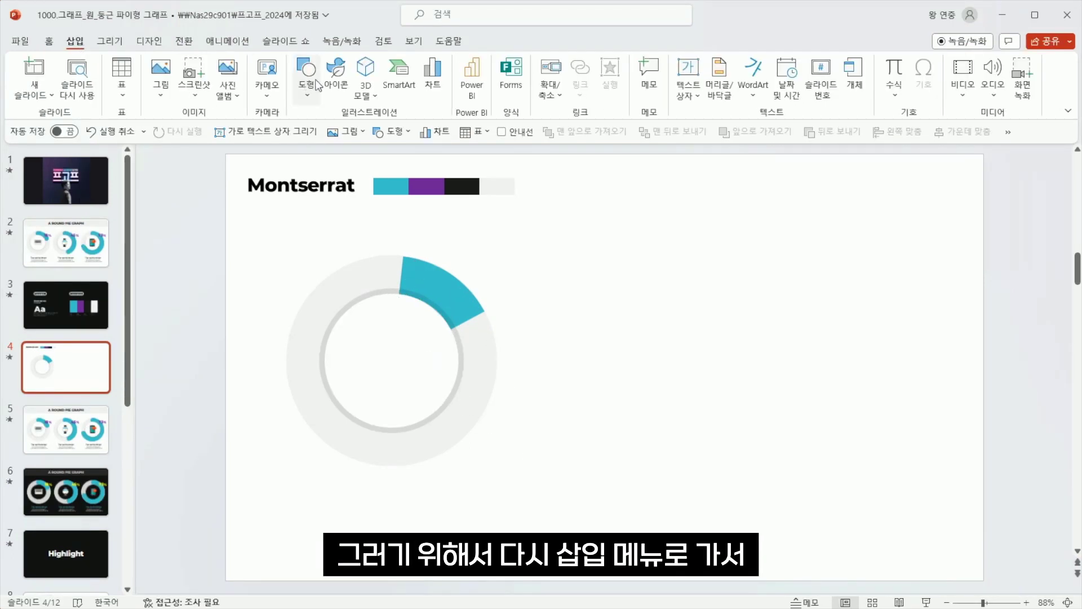
pyautogui.click(306, 79)
pyautogui.click(378, 135)
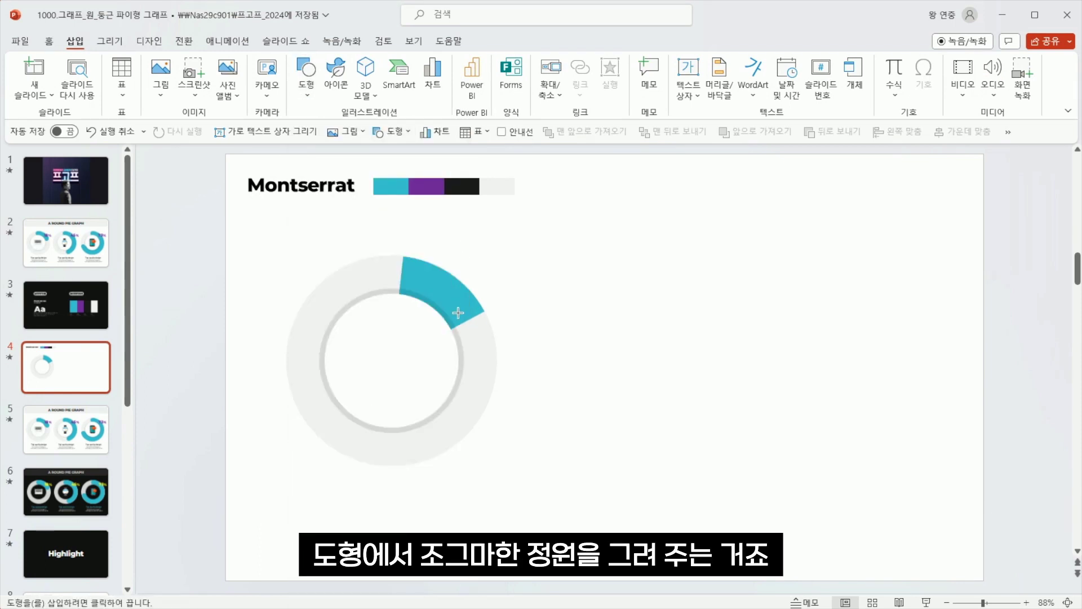
pyautogui.moveTo(457, 312)
pyautogui.mouseDown()
pyautogui.moveTo(490, 355)
pyautogui.moveTo(471, 329)
pyautogui.mouseUp()
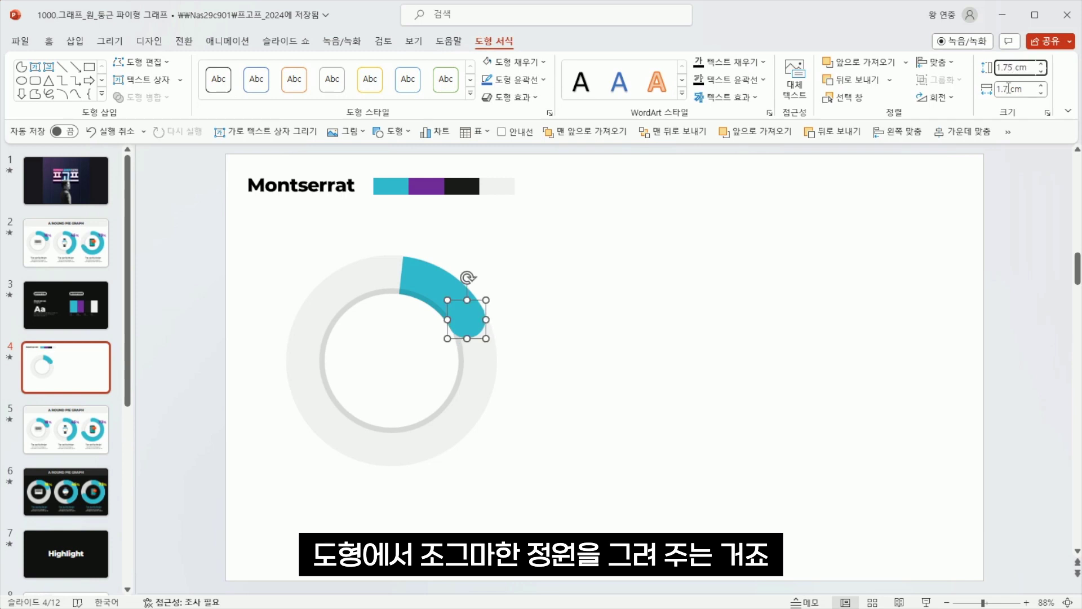
pyautogui.click(592, 299)
# Copy the small teal circle onto the upper end of the teal segment to round it off.
pyautogui.click(475, 325)
pyautogui.moveTo(475, 324); pyautogui.dragTo(402, 276)
pyautogui.click(517, 270)
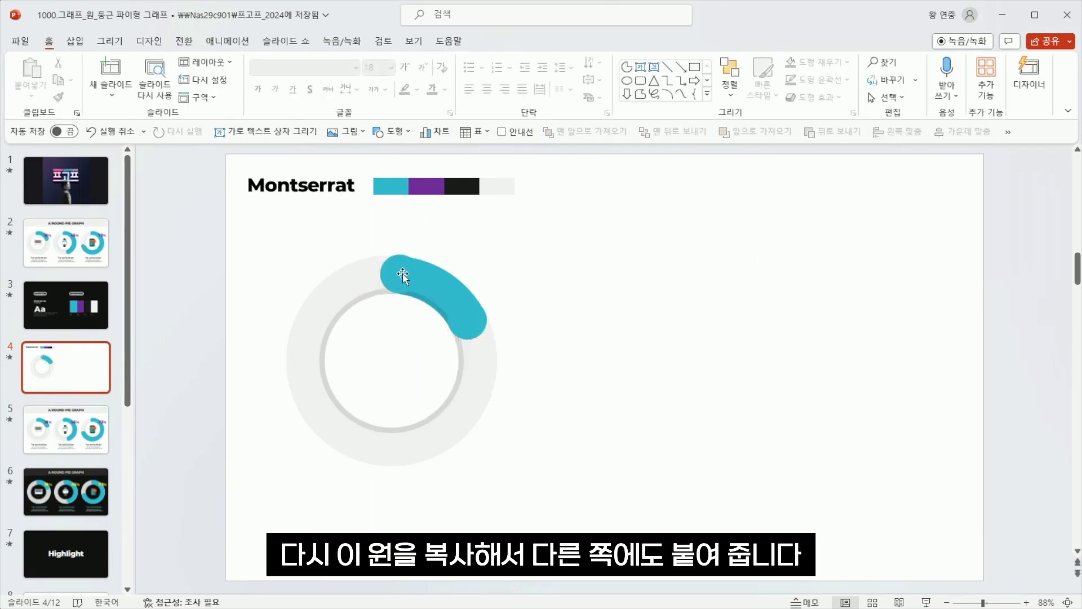
pyautogui.click(476, 244)
# Bring the white circle and ring in the chart's centre to the front.
pyautogui.click(605, 353)
pyautogui.click(399, 356)
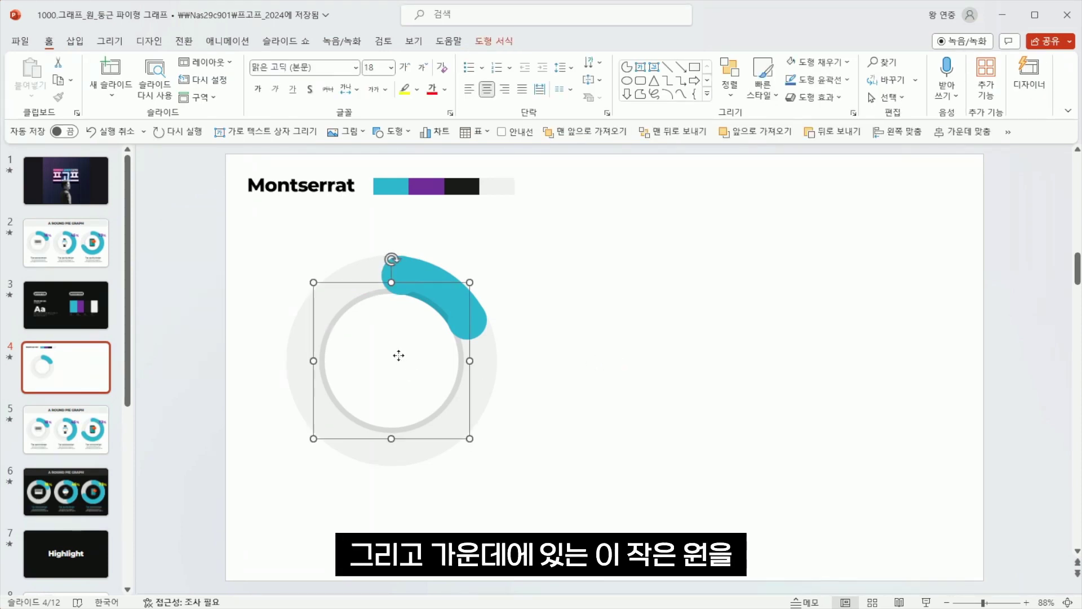
pyautogui.rightClick(399, 357)
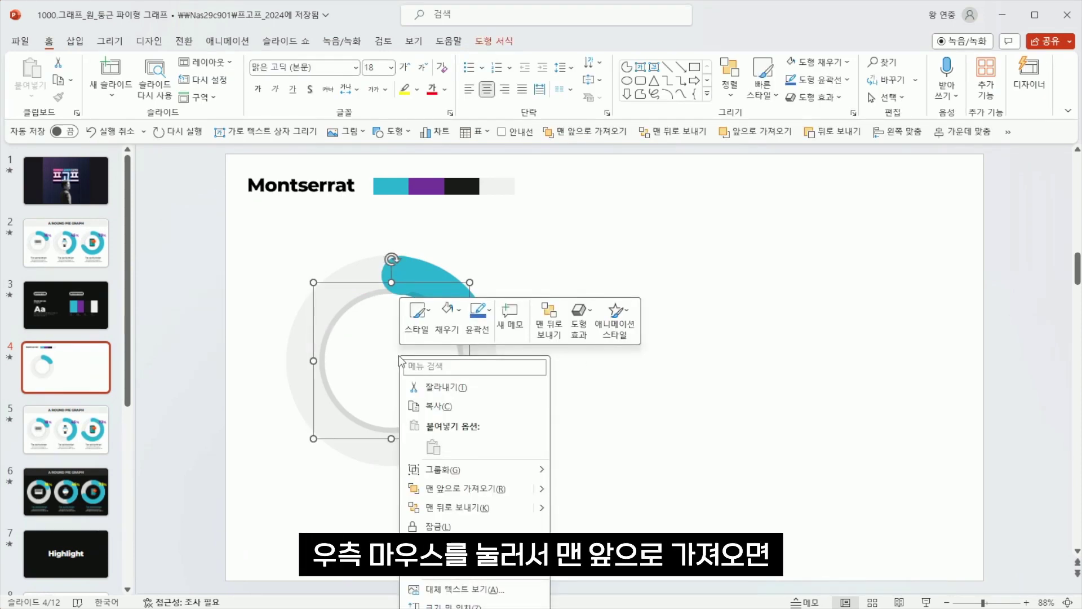
pyautogui.click(447, 488)
pyautogui.click(555, 427)
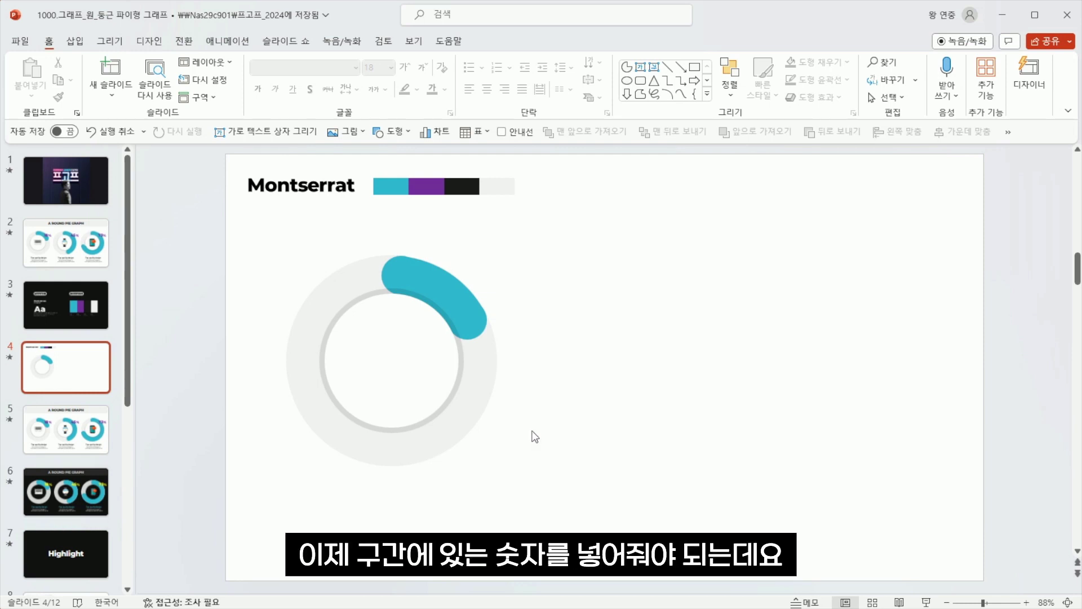
# Insert a text box reading "18%" to the right of the chart and reshape it so the text fits on one line.
pyautogui.click(76, 41)
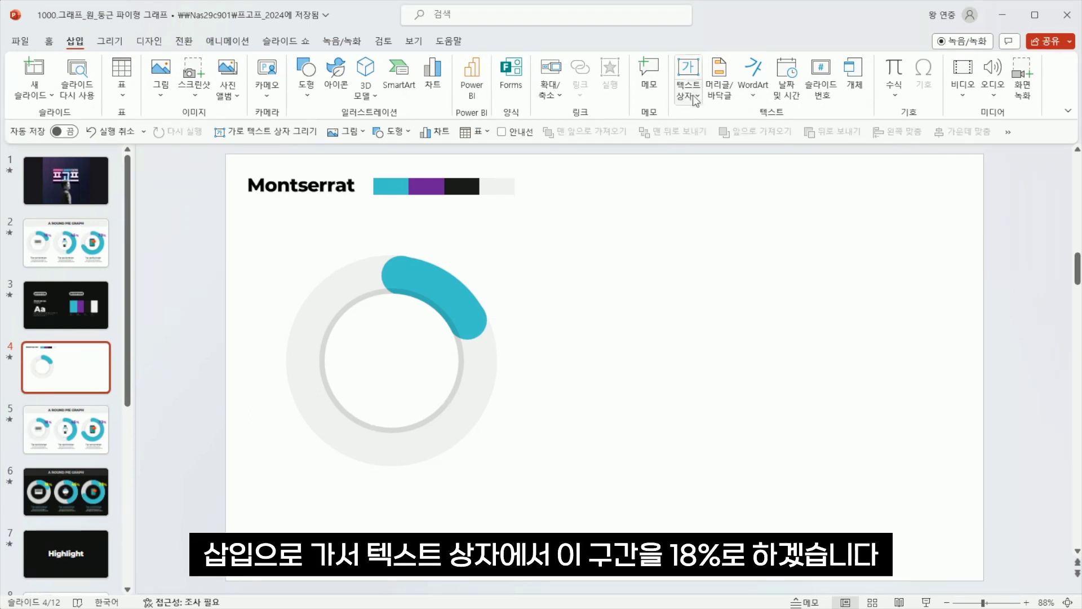
pyautogui.click(688, 68)
pyautogui.click(638, 361)
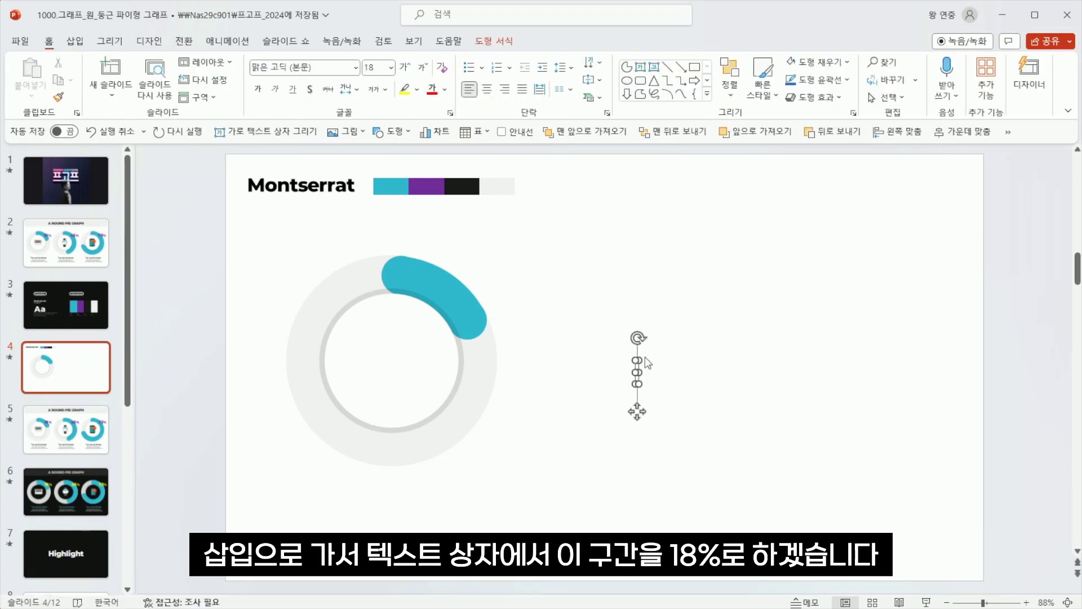
pyautogui.write('18%')
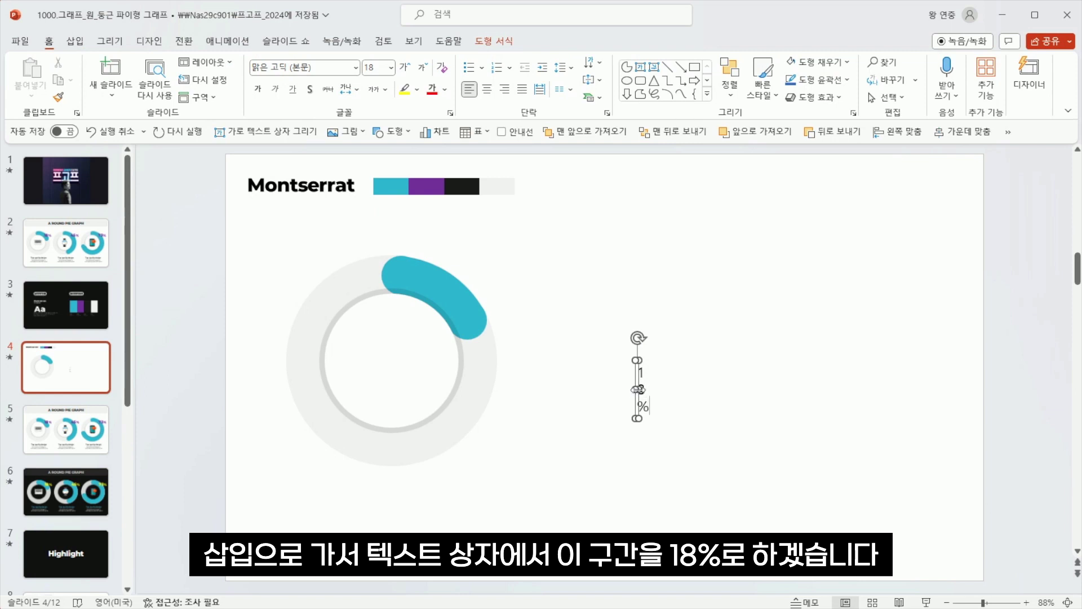
pyautogui.moveTo(638, 389); pyautogui.dragTo(633, 321)
# Copy the formatting of the "Montserrat" text to the "18%" text box.
pyautogui.click(308, 179)
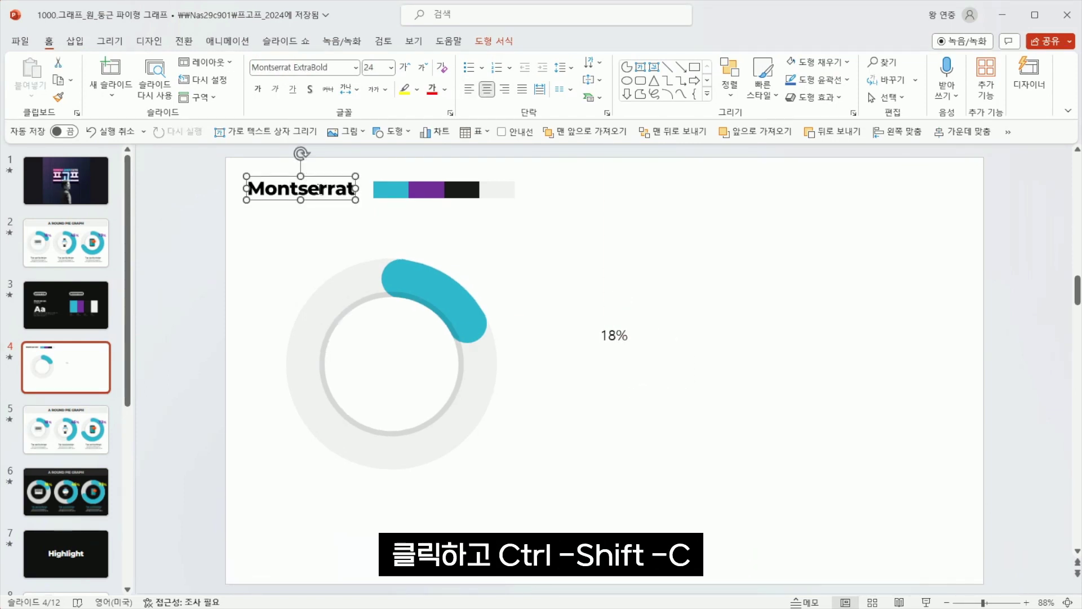
pyautogui.hotkey('ctrl', 'shift', 'c')
pyautogui.click(612, 337)
pyautogui.hotkey('ctrl', 'shift', 'v')
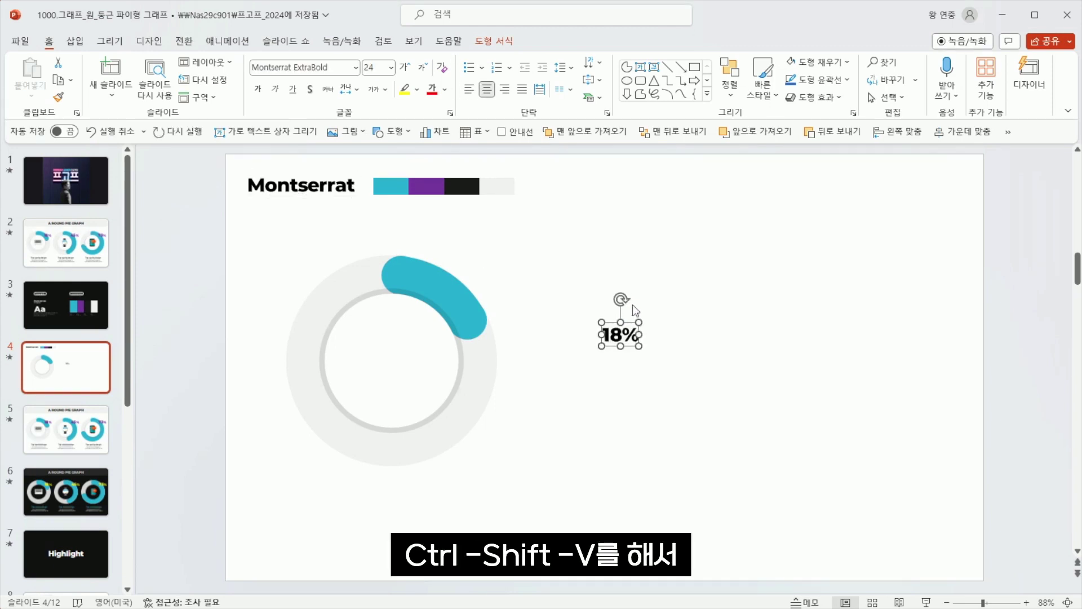
# Move the "18%" label onto the lower end of the teal segment and enlarge it to 40 pt.
pyautogui.moveTo(629, 320); pyautogui.dragTo(488, 291)
pyautogui.click(406, 68)
pyautogui.click(406, 68)
pyautogui.click(406, 68)
pyautogui.click(406, 68)
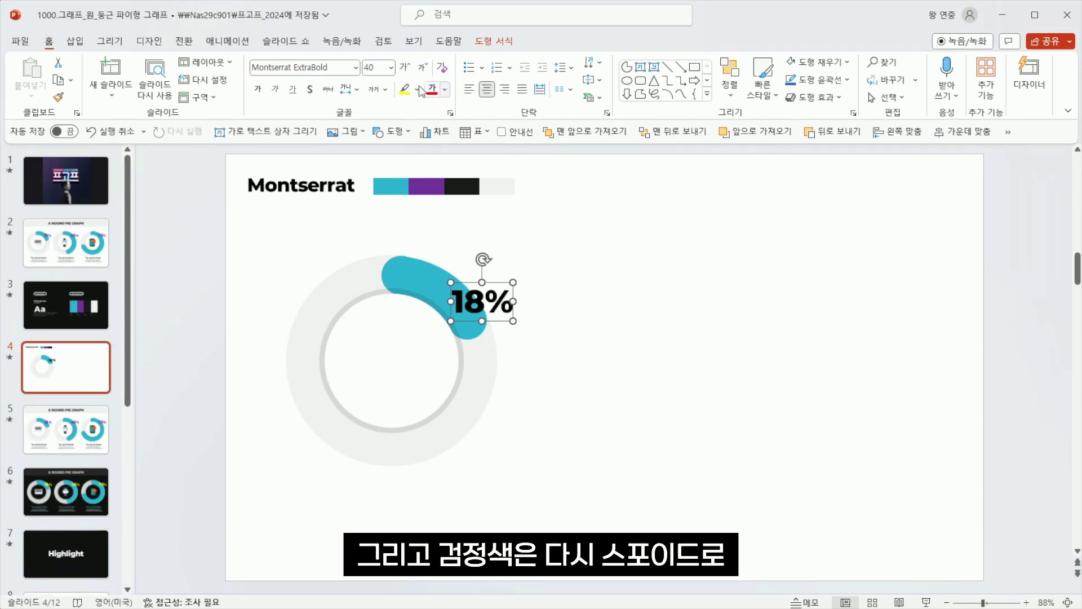
# Colour the "18%" label purple by sampling the purple swatch beside the title with the eyedropper.
pyautogui.click(445, 89)
pyautogui.click(471, 296)
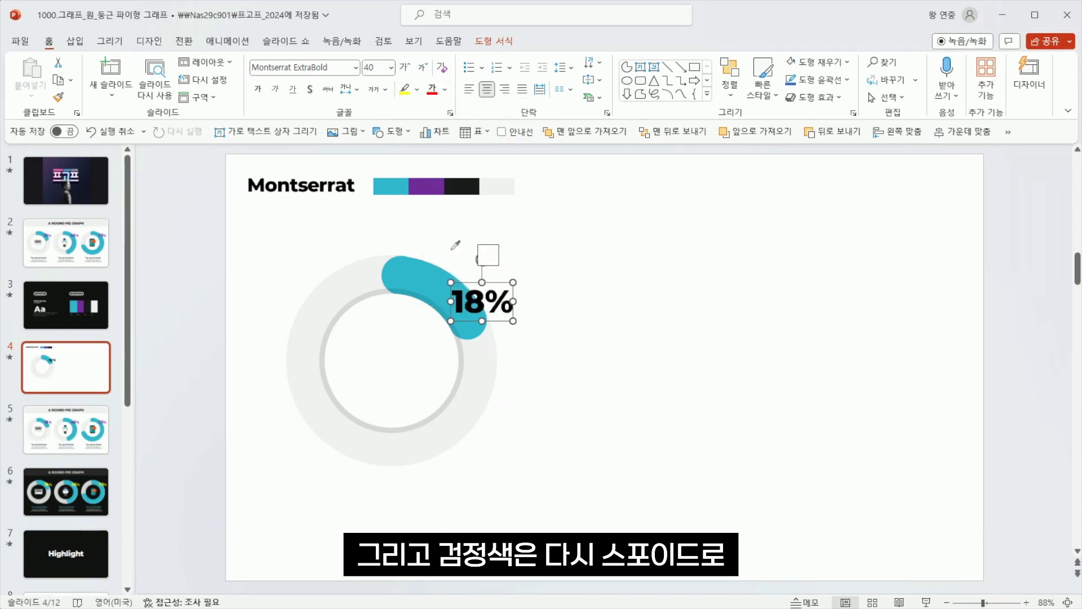
pyautogui.click(428, 188)
pyautogui.click(610, 296)
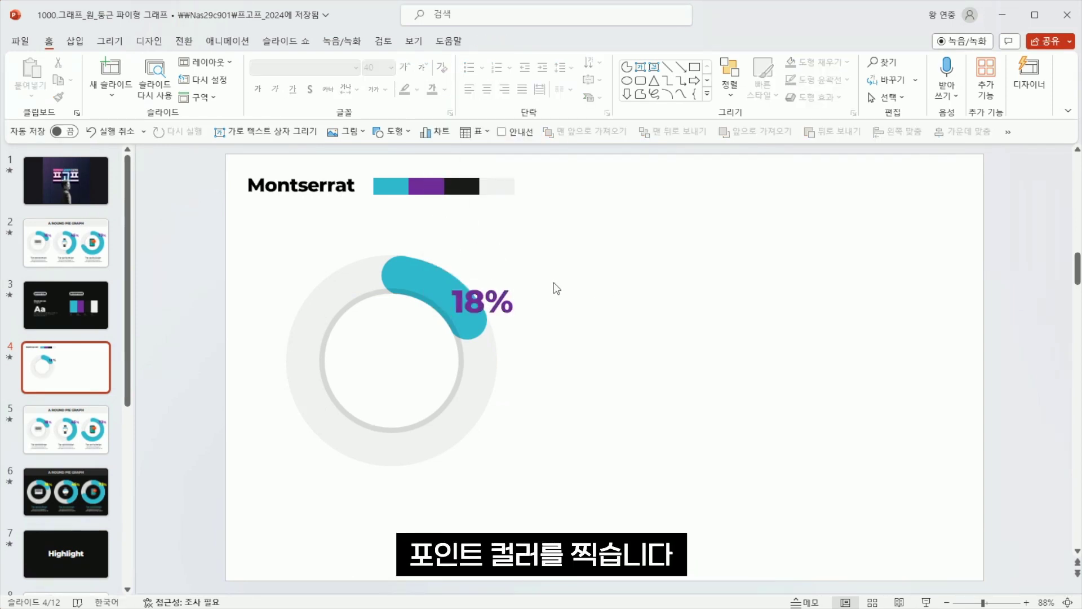
# Reduce the percent sign in the "18%" label to 24 pt.
pyautogui.moveTo(512, 307); pyautogui.dragTo(486, 306)
pyautogui.click(427, 69)
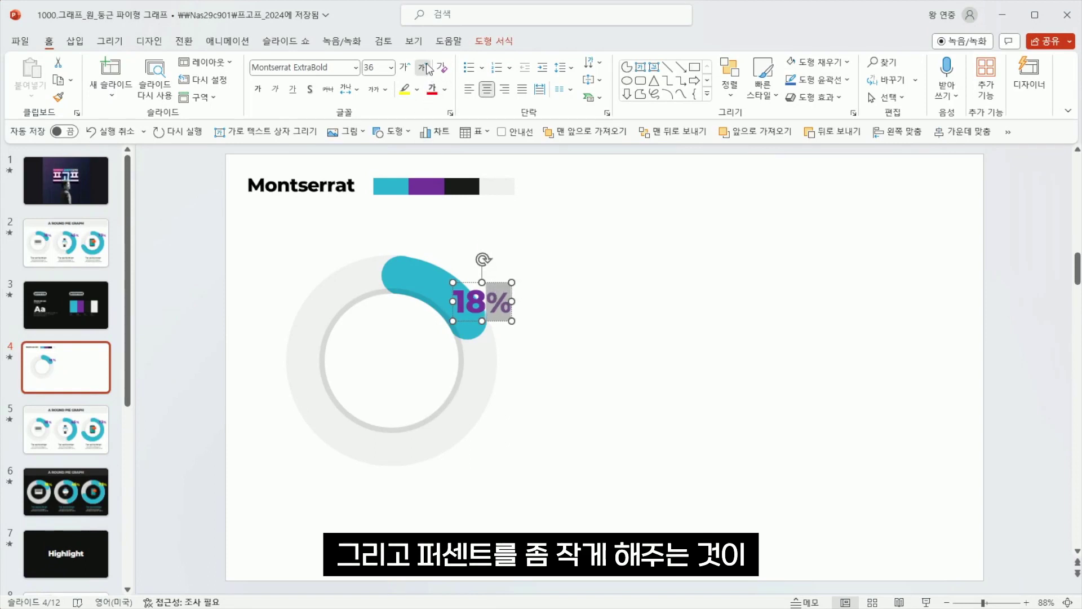
pyautogui.click(427, 68)
pyautogui.click(426, 68)
pyautogui.click(426, 68)
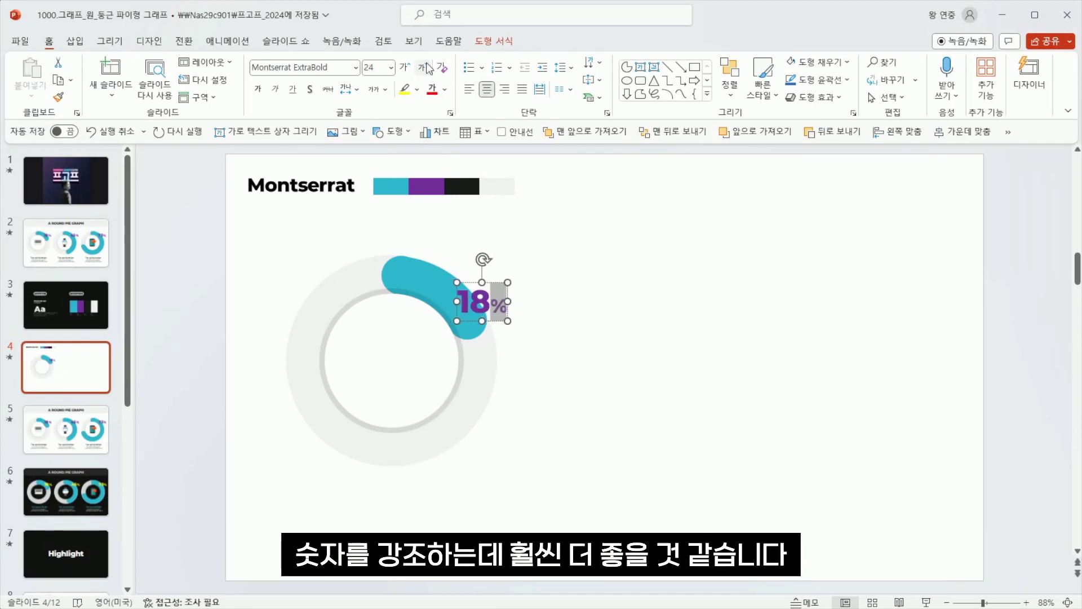
# Paste the laptop image onto the slide and centre it inside the ring chart.
pyautogui.click(599, 280)
pyautogui.hotkey('ctrl', 'v')
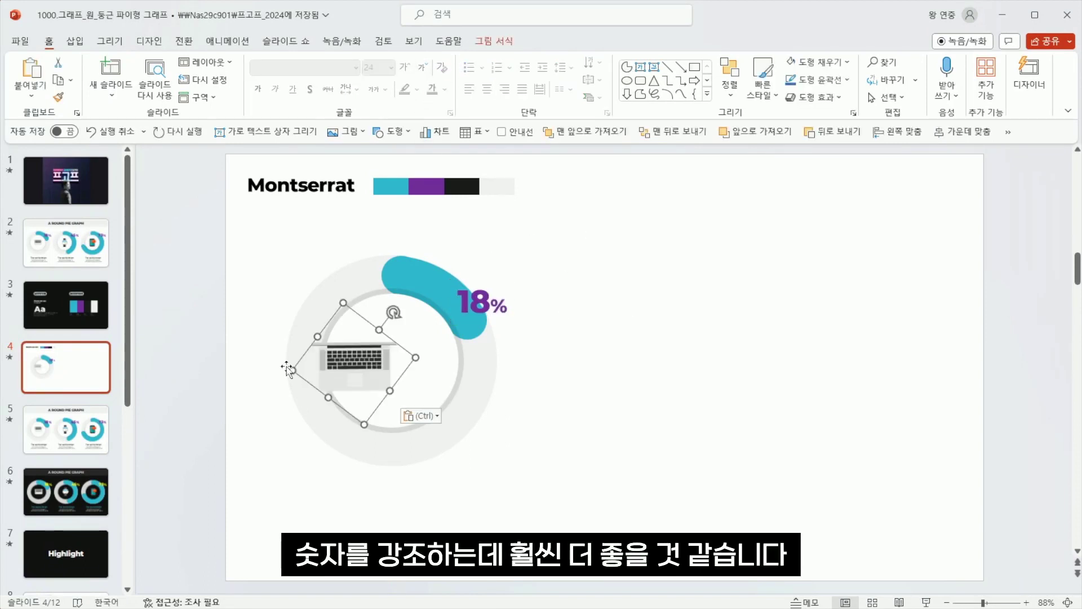
pyautogui.moveTo(358, 364); pyautogui.dragTo(395, 354)
# Select the complete ring chart with its label and laptop image and move it slightly left and down.
pyautogui.moveTo(569, 516); pyautogui.dragTo(219, 226)
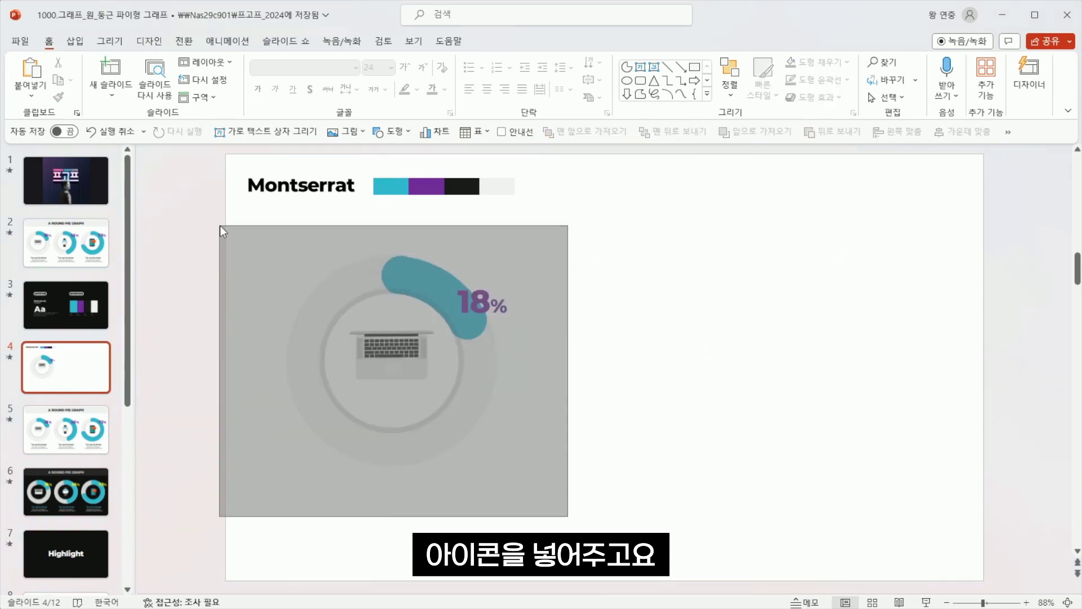
pyautogui.moveTo(318, 323); pyautogui.dragTo(278, 335)
pyautogui.click(550, 404)
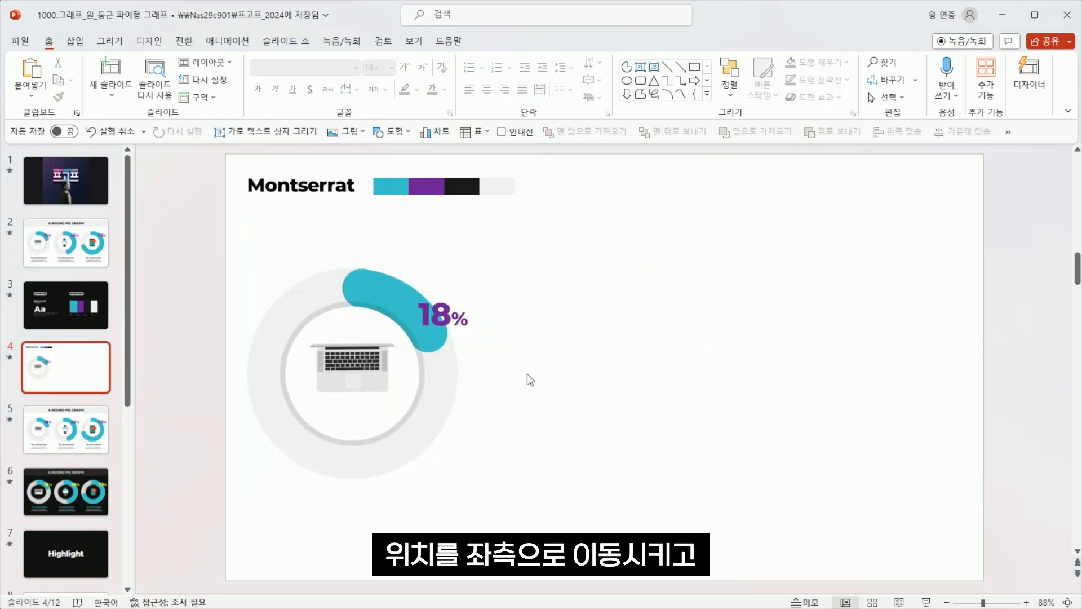
# Duplicate the complete ring chart twice into an evenly spaced row and delete the laptop image from both copies.
pyautogui.moveTo(178, 243); pyautogui.dragTo(545, 504)
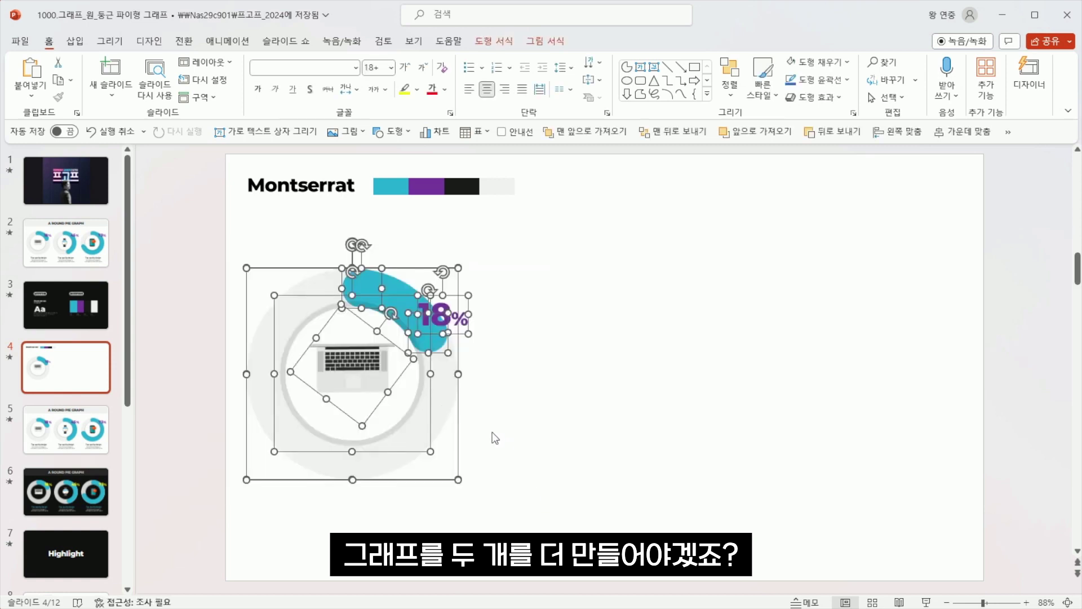
pyautogui.moveTo(452, 403); pyautogui.dragTo(937, 427)
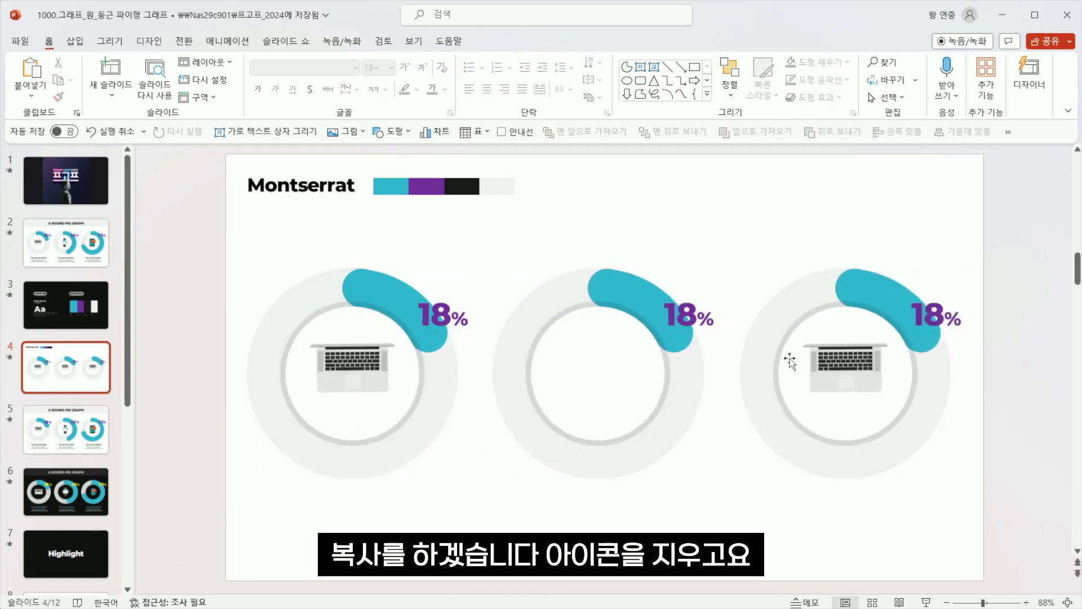
# Move the teal end circles of the middle and third charts together to the empty area below their rings.
pyautogui.click(675, 338)
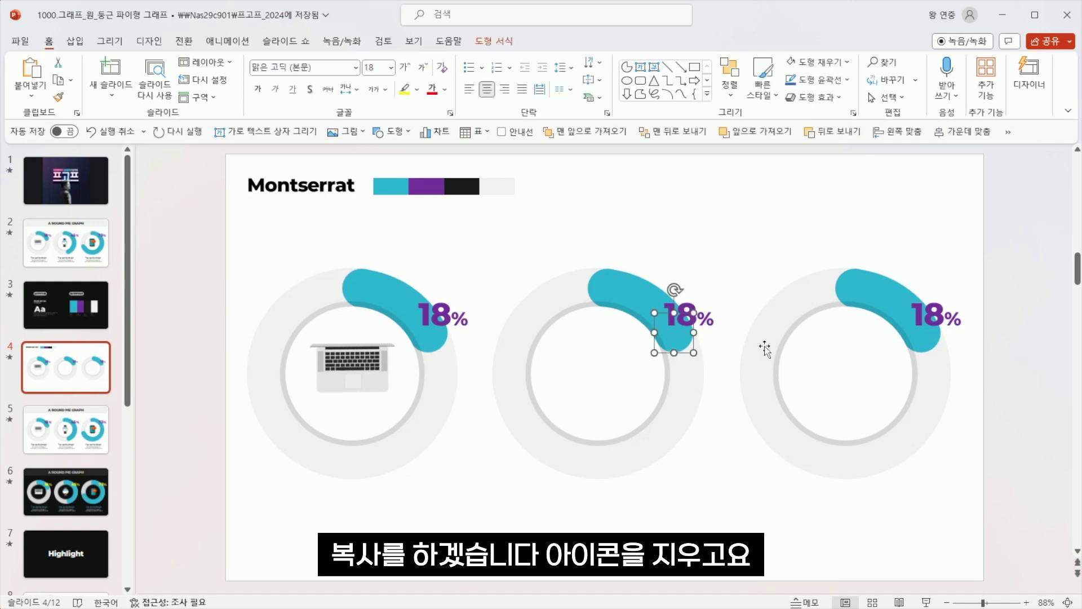
pyautogui.keyDown('shift'); pyautogui.click(924, 340); pyautogui.keyUp('shift')
pyautogui.moveTo(929, 342); pyautogui.dragTo(942, 537)
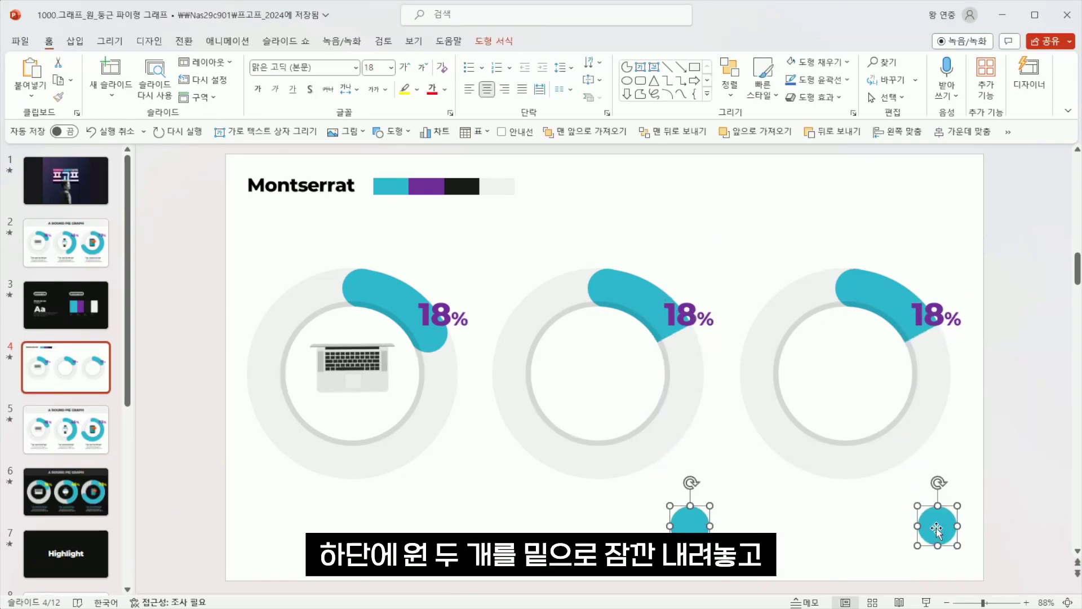
# Extend the middle chart's teal arc to just under half the ring and the third chart's arc to nearly three quarters.
pyautogui.click(648, 303)
pyautogui.moveTo(692, 326); pyautogui.dragTo(643, 473)
pyautogui.click(853, 355)
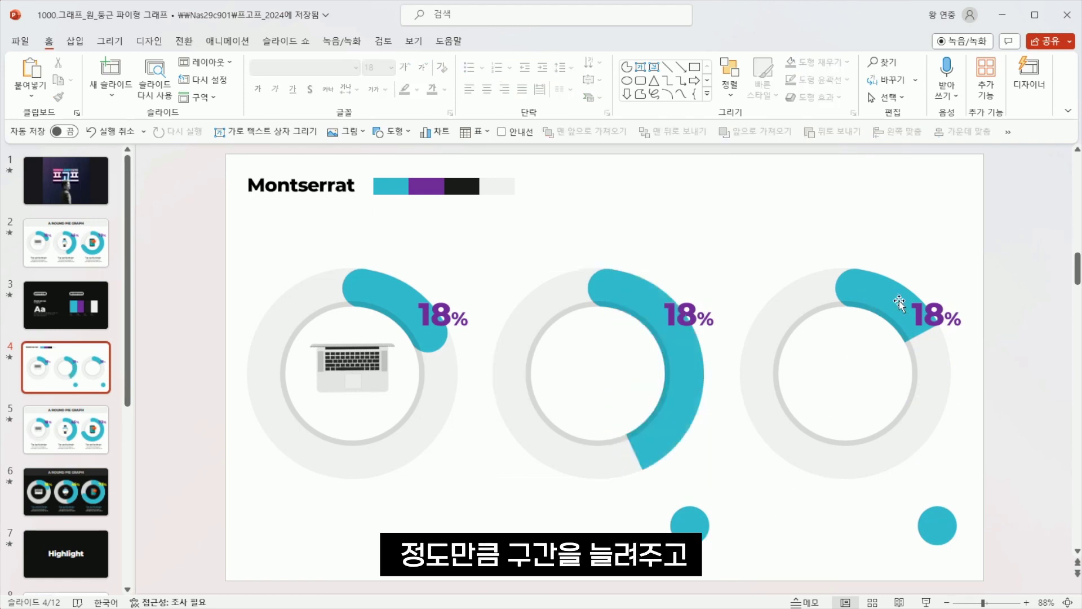
pyautogui.moveTo(940, 325); pyautogui.dragTo(706, 416)
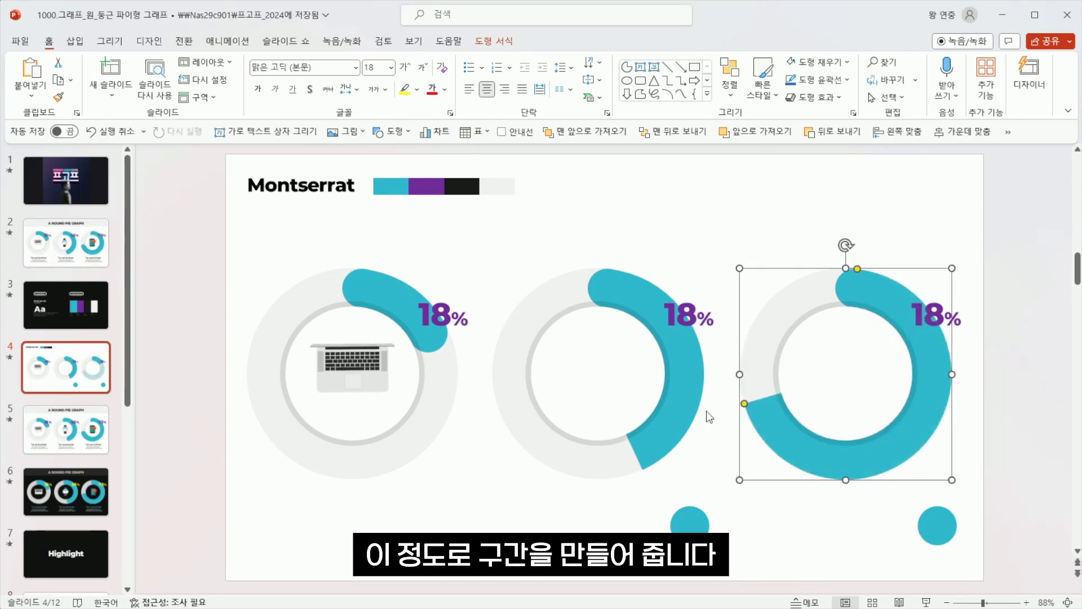
# Place the two spare teal circles on the open ends of the middle and third arcs to round them off.
pyautogui.click(689, 519)
pyautogui.moveTo(689, 519); pyautogui.dragTo(631, 455)
pyautogui.click(948, 532)
pyautogui.moveTo(948, 532); pyautogui.dragTo(773, 408)
# Change the middle chart's label to 45% and the third chart's label to 73%.
pyautogui.moveTo(697, 315); pyautogui.dragTo(664, 315)
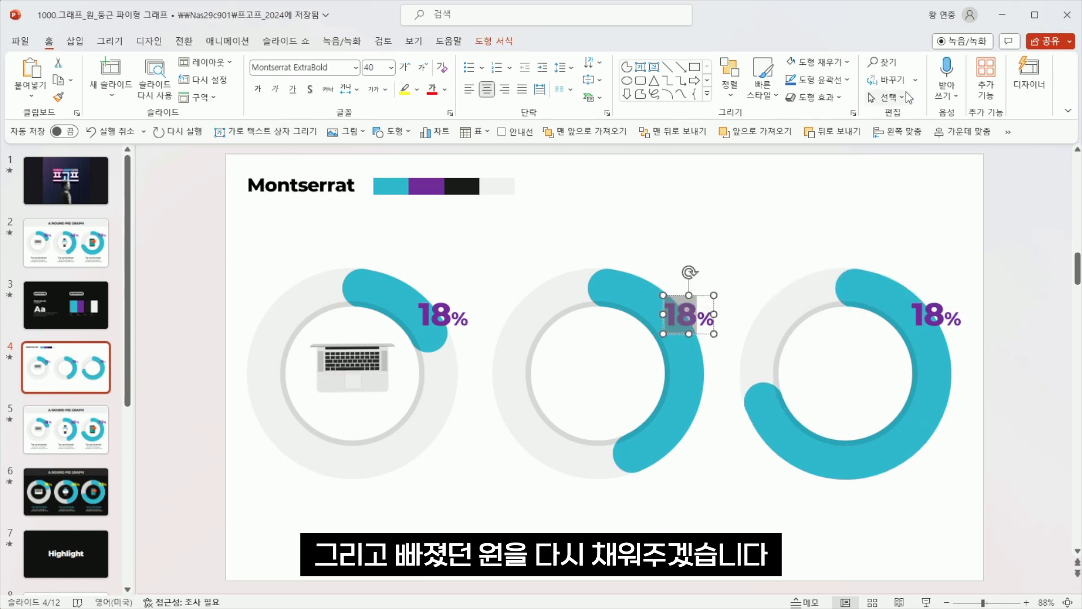
pyautogui.write('45')
pyautogui.moveTo(945, 316); pyautogui.dragTo(911, 316)
pyautogui.write('73')
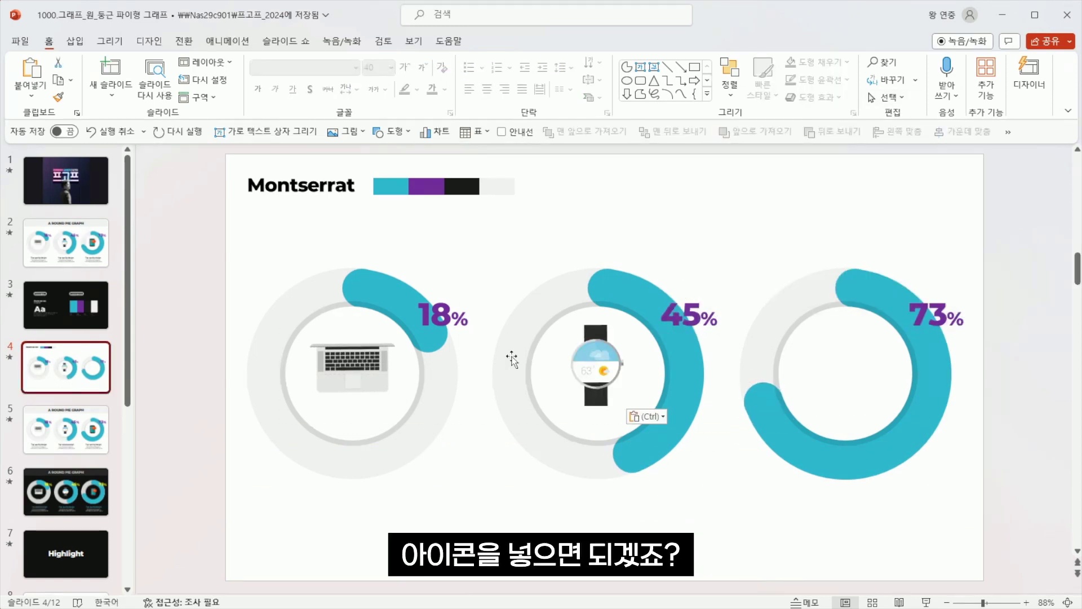
# Centre the smartwatch image in the middle ring and paste the smartphone image into the third ring.
pyautogui.moveTo(596, 367); pyautogui.dragTo(602, 370)
pyautogui.hotkey('ctrl', 'v')
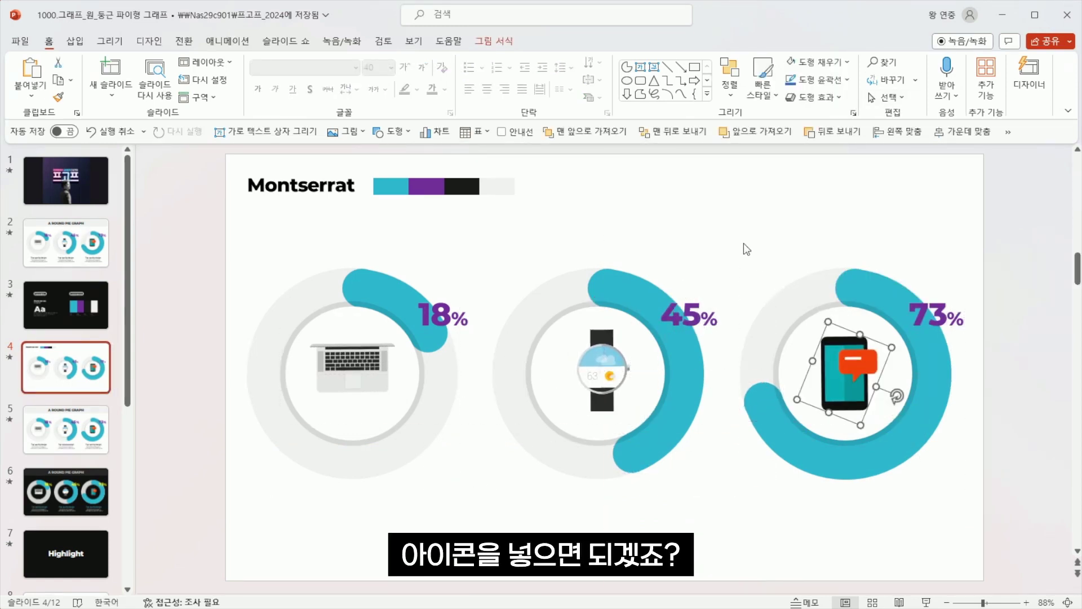
pyautogui.click(743, 242)
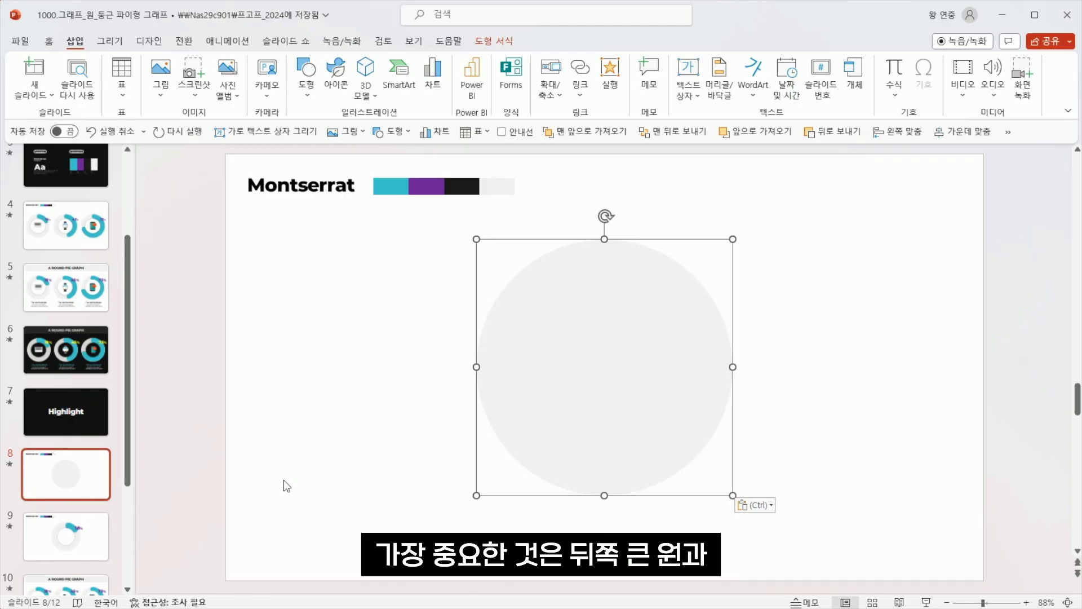
# Paste the teal partial circle over the large grey circle on slide 8 and widen its wedge slightly clockwise.
pyautogui.click(114, 471)
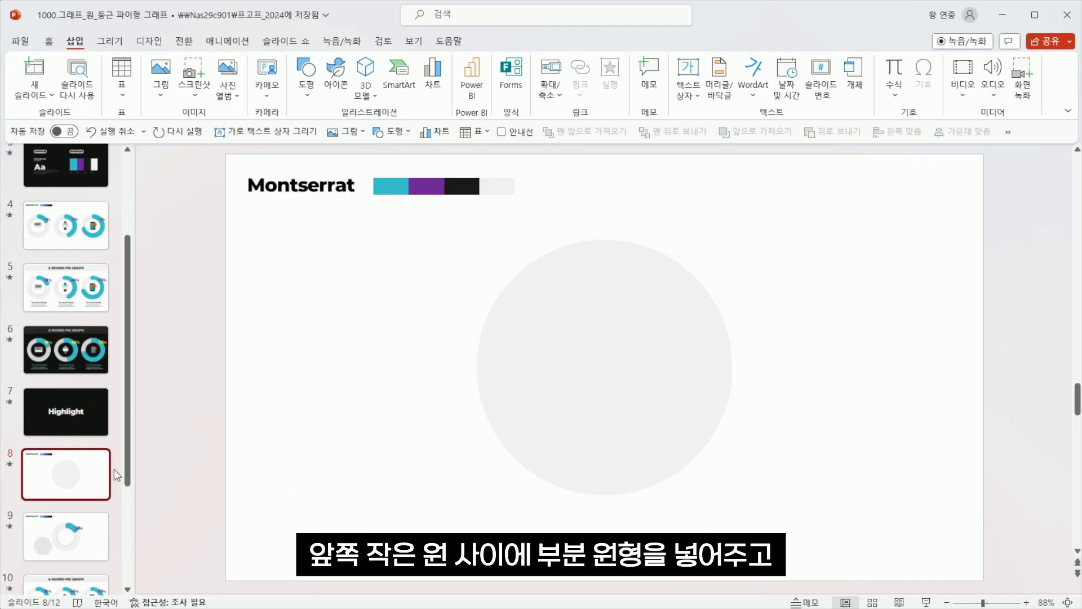
pyautogui.hotkey('ctrl', 'v')
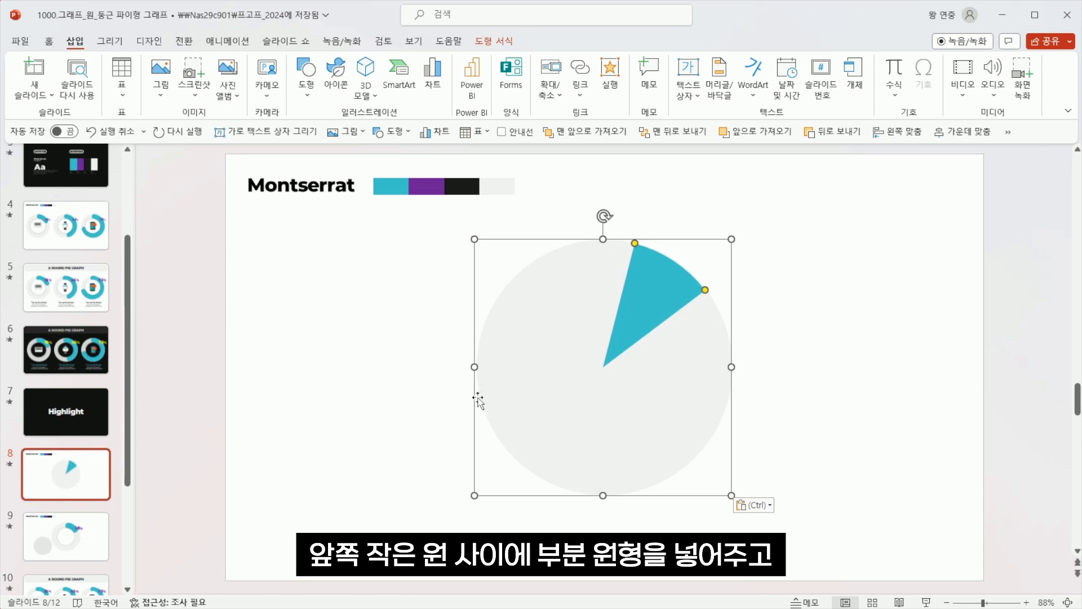
pyautogui.moveTo(705, 290)
pyautogui.mouseDown()
pyautogui.moveTo(720, 430)
pyautogui.moveTo(720, 299)
pyautogui.mouseUp()
pyautogui.click(780, 306)
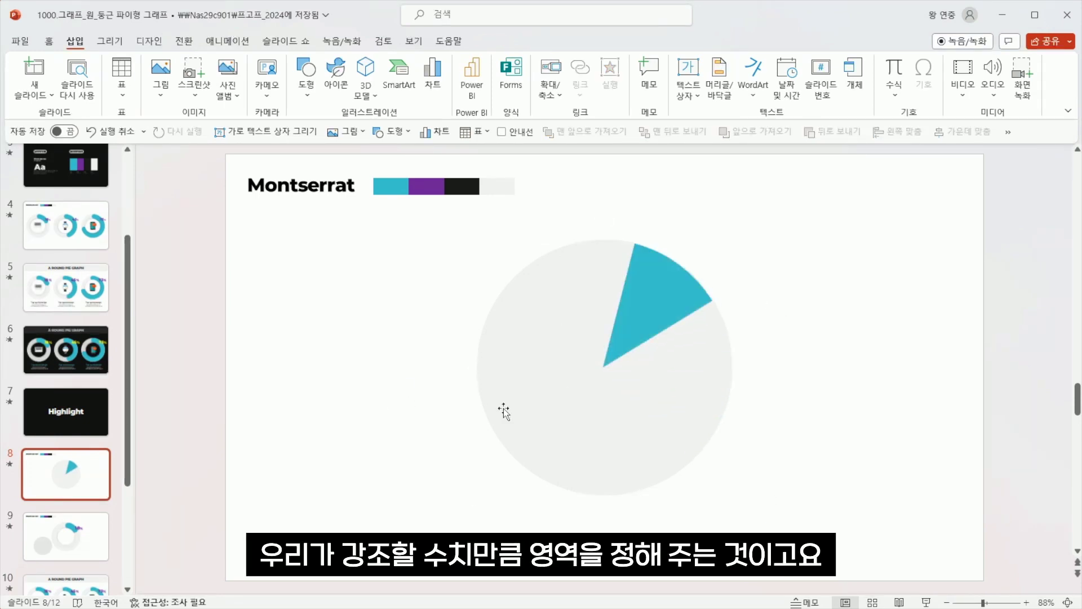
pyautogui.click(541, 361)
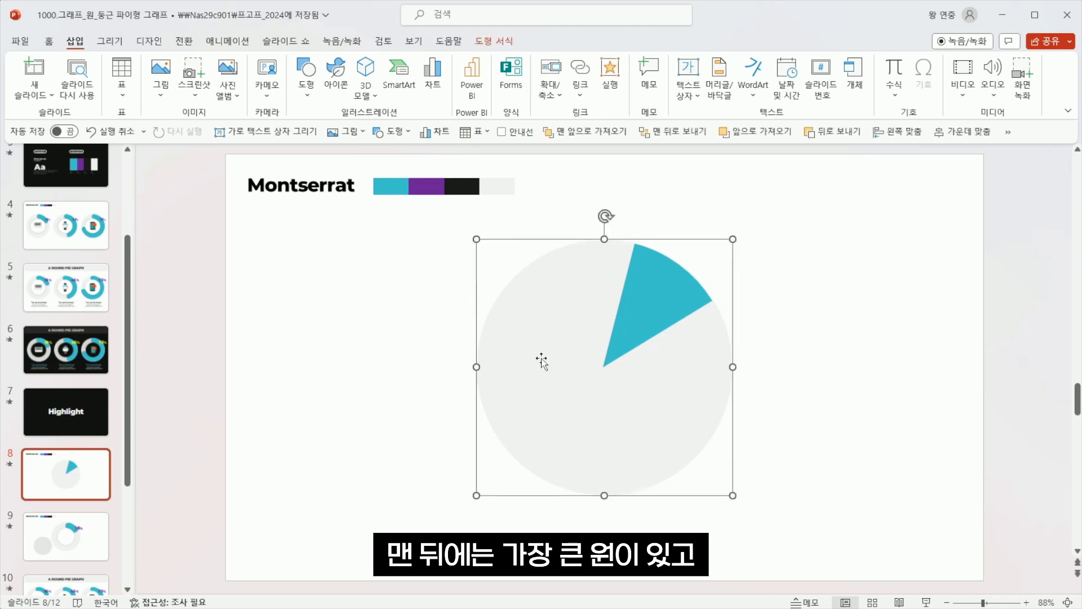
pyautogui.click(681, 301)
pyautogui.click(333, 442)
# Copy the small white circle with the grey outline from slide 9 and paste it over the pie on slide 8.
pyautogui.click(90, 530)
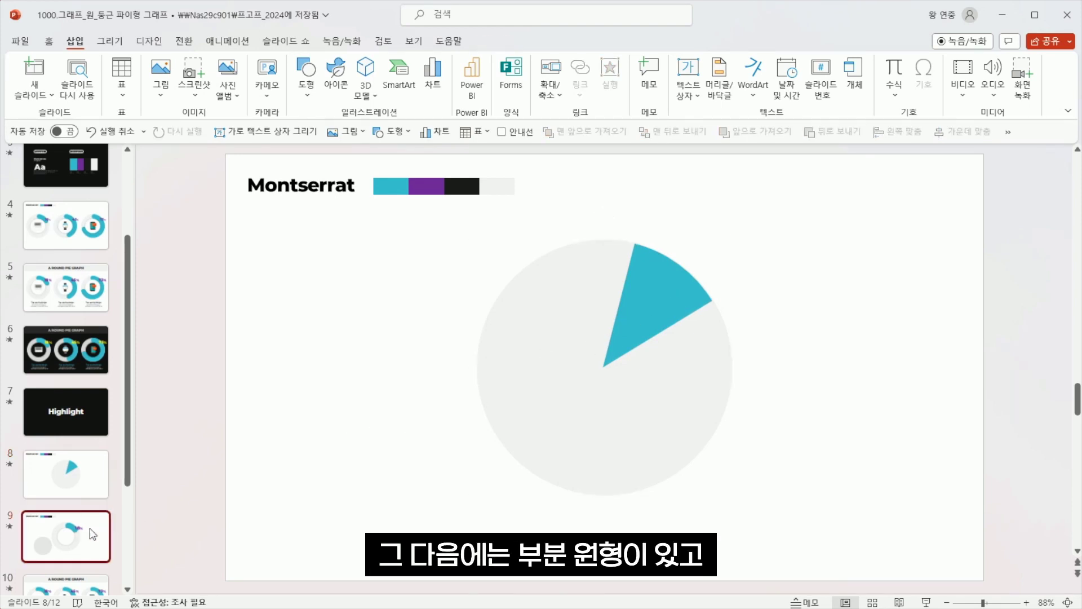
pyautogui.click(82, 489)
pyautogui.hotkey('ctrl', 'v')
pyautogui.click(387, 424)
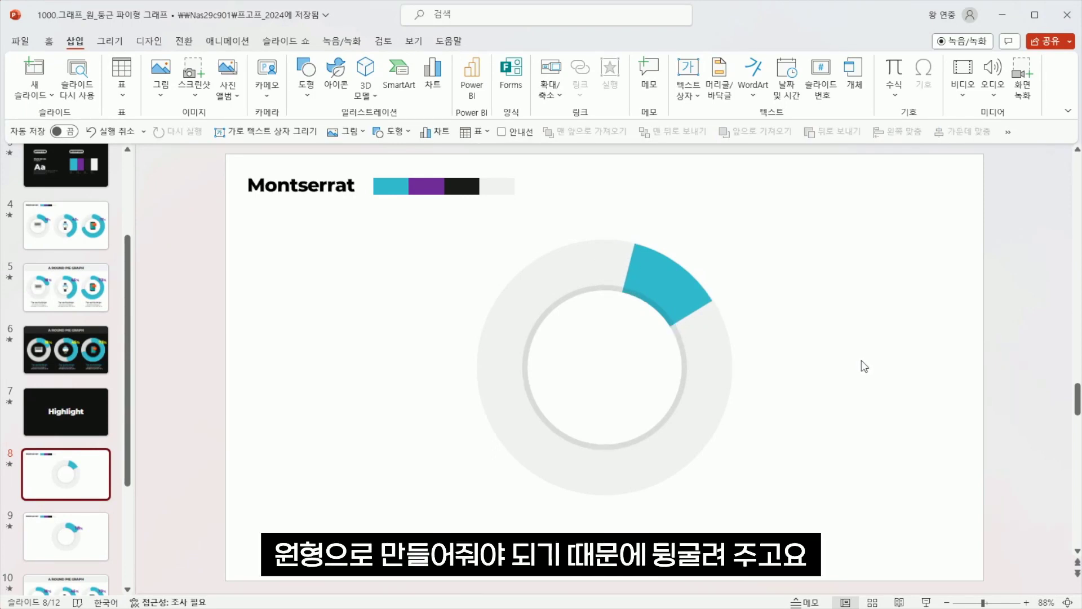
# Paste the teal end circles onto slide 8 and fit them to both ends of the teal segment.
pyautogui.hotkey('ctrl', 'v')
pyautogui.click(814, 333)
pyautogui.moveTo(692, 318); pyautogui.dragTo(698, 323)
pyautogui.moveTo(619, 262); pyautogui.dragTo(615, 263)
# Bring the small white centre circle to the front, above the teal segment and its end circles.
pyautogui.click(607, 380)
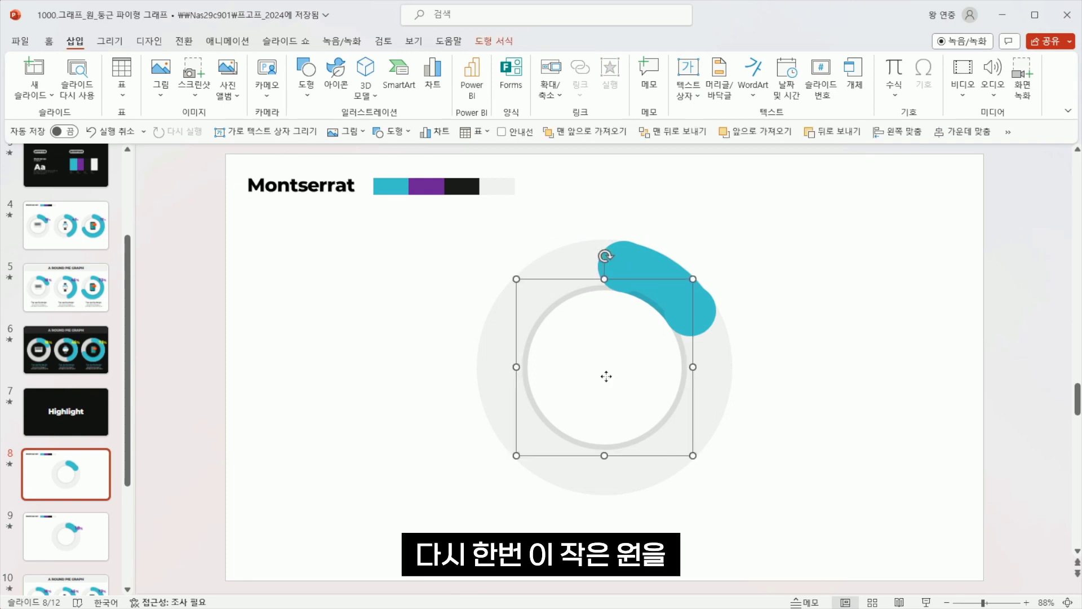
pyautogui.rightClick(606, 376)
pyautogui.click(671, 206)
pyautogui.click(810, 294)
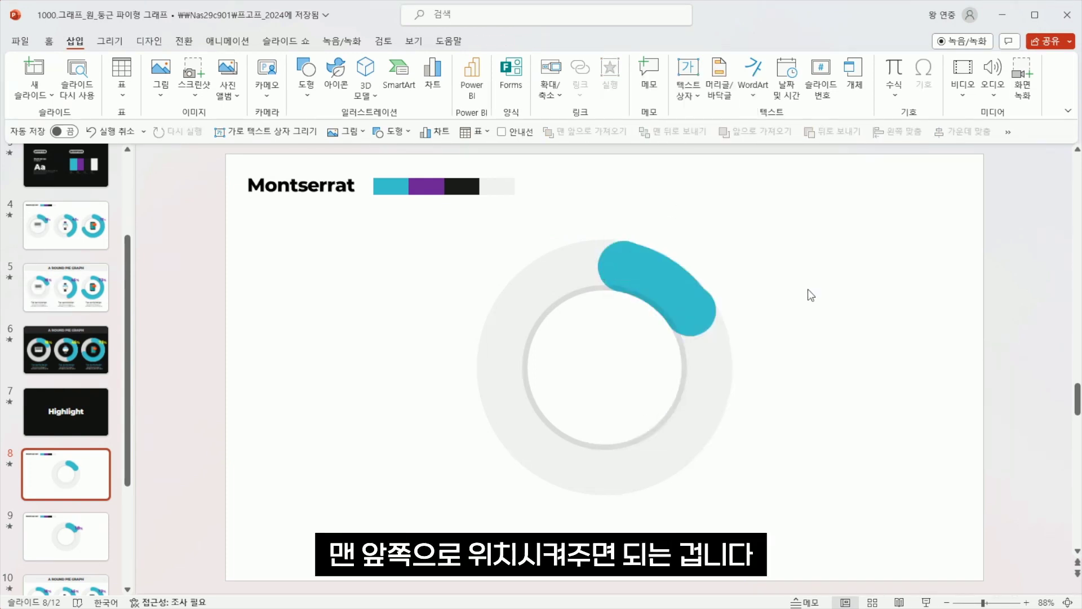
# Paste the purple "18%" label over the lower end of the teal segment on slide 8.
pyautogui.click(634, 258)
pyautogui.hotkey('ctrl', 'v')
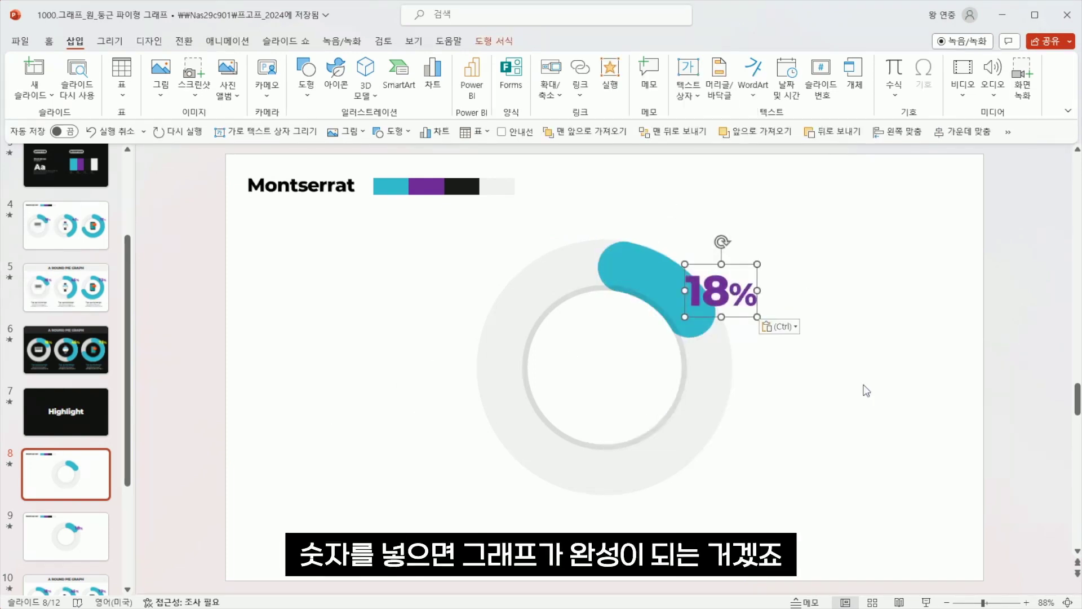
pyautogui.click(858, 374)
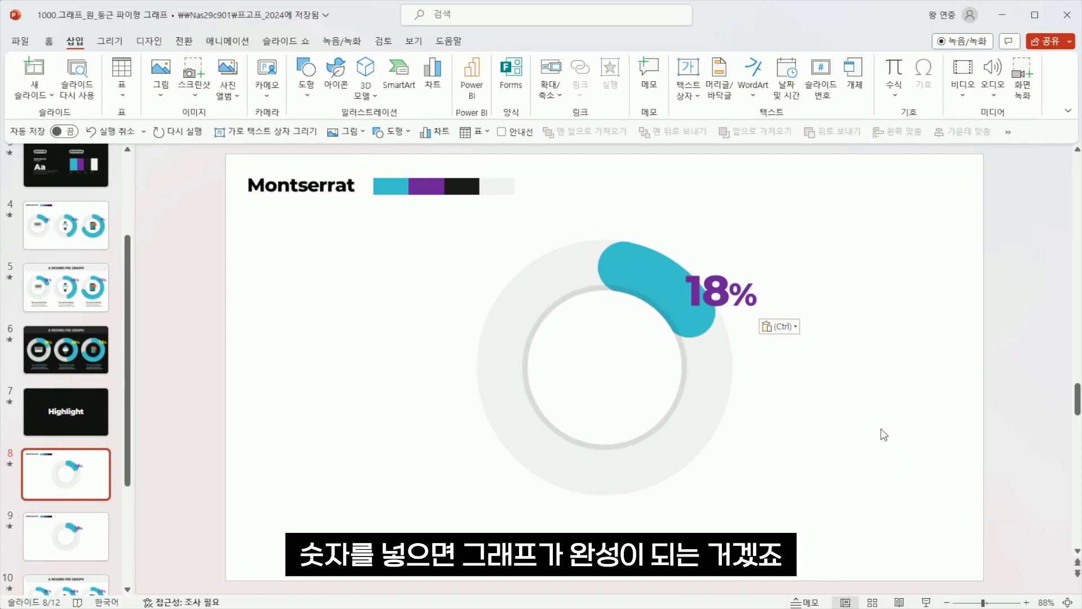